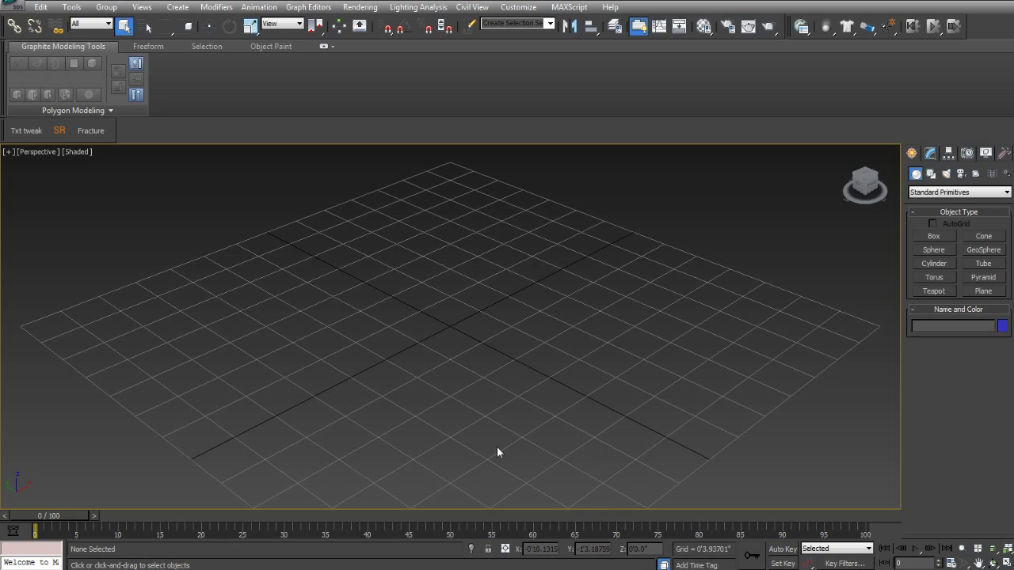
Step: Switch to Chrome and download the Old Brass Coat (heavy scratched n abused) material from its V-Ray Materials page
{"action": "key", "text": "super"}
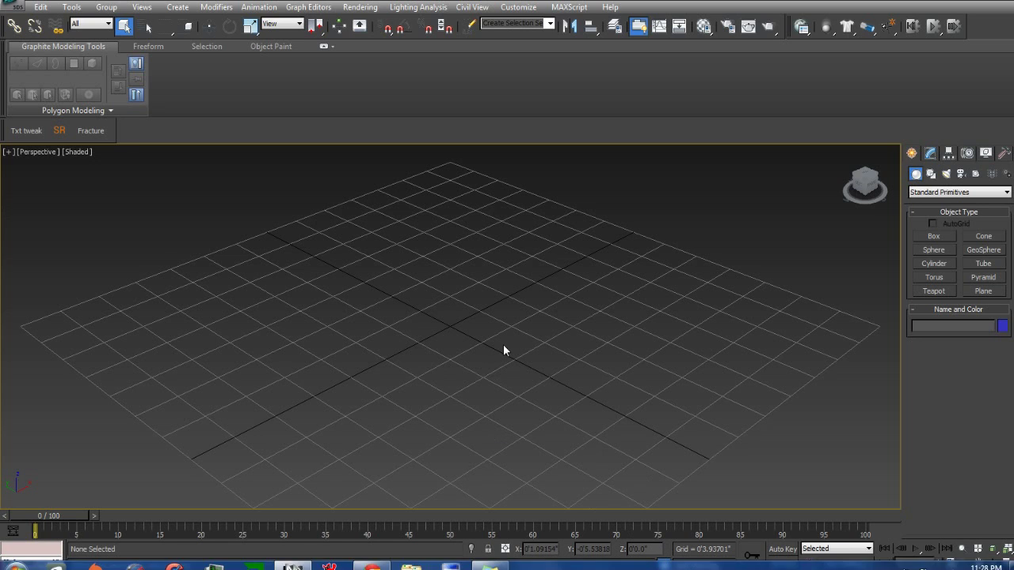
{"action": "left_click", "coordinate": [378, 563]}
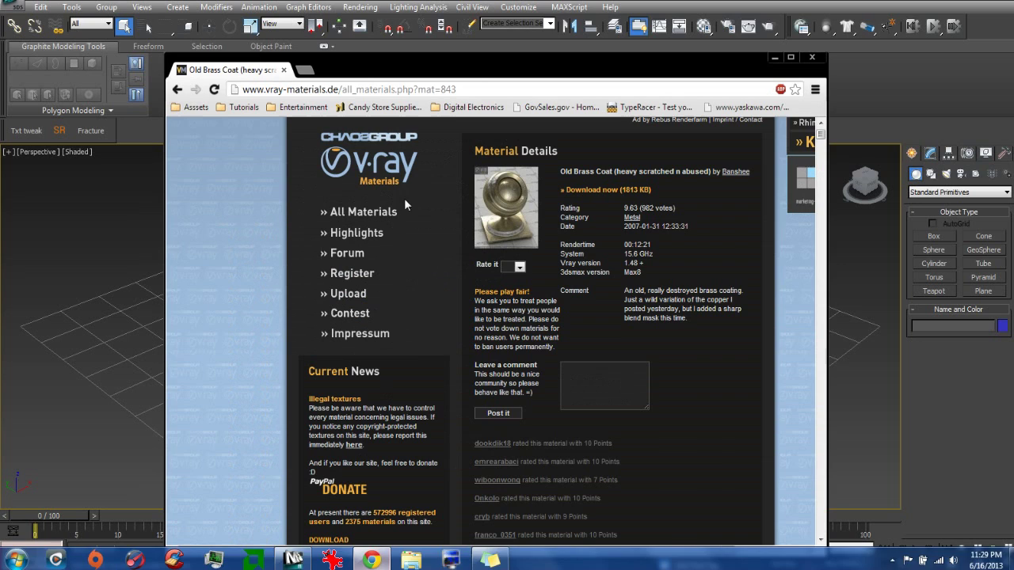
{"action": "left_click_drag", "start_coordinate": [466, 77], "coordinate": [327, 80]}
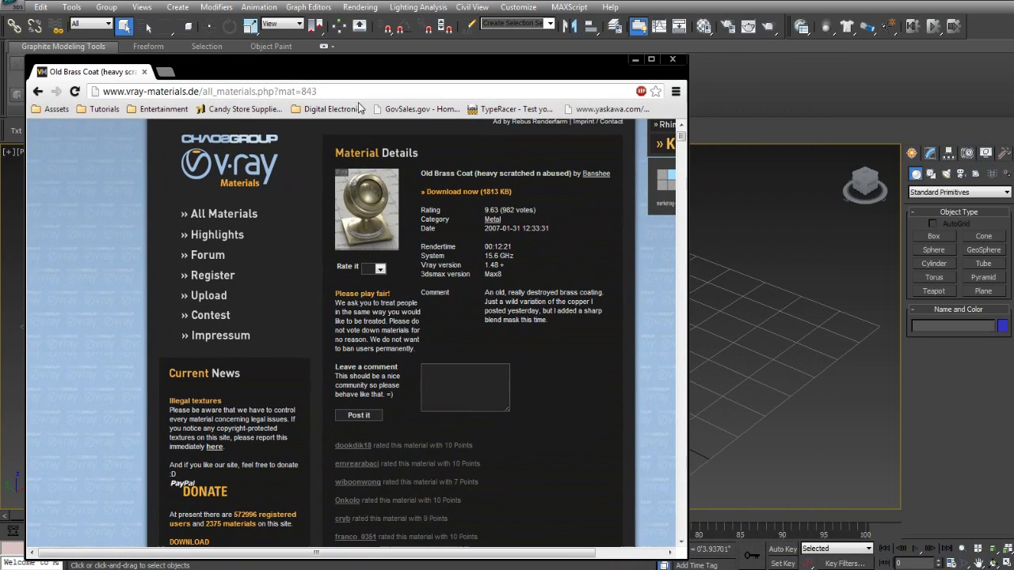
{"action": "left_click", "coordinate": [467, 198]}
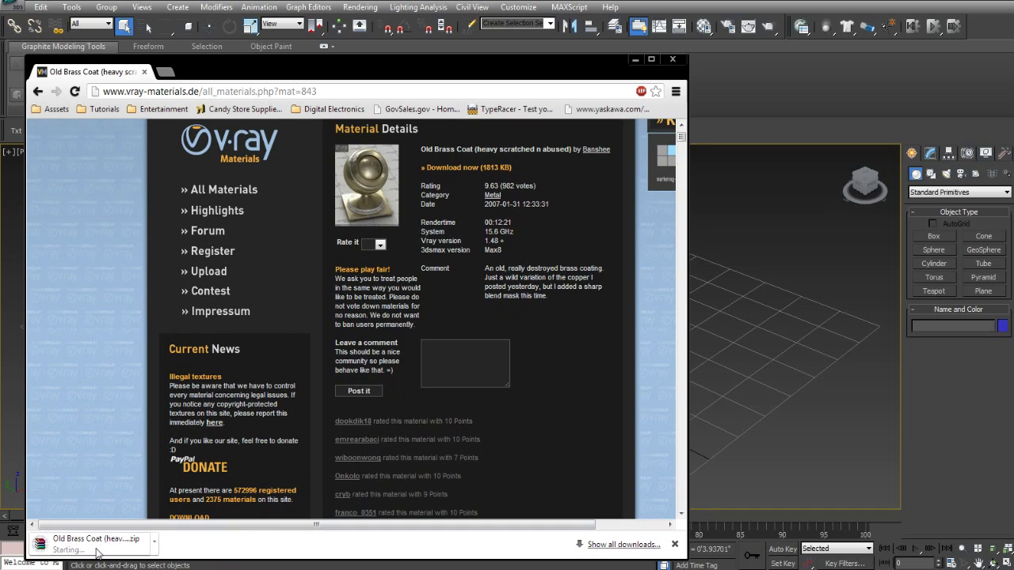
Step: Open the downloaded zip archive, check which material and texture files it contains, and close it
{"action": "left_click", "coordinate": [95, 545]}
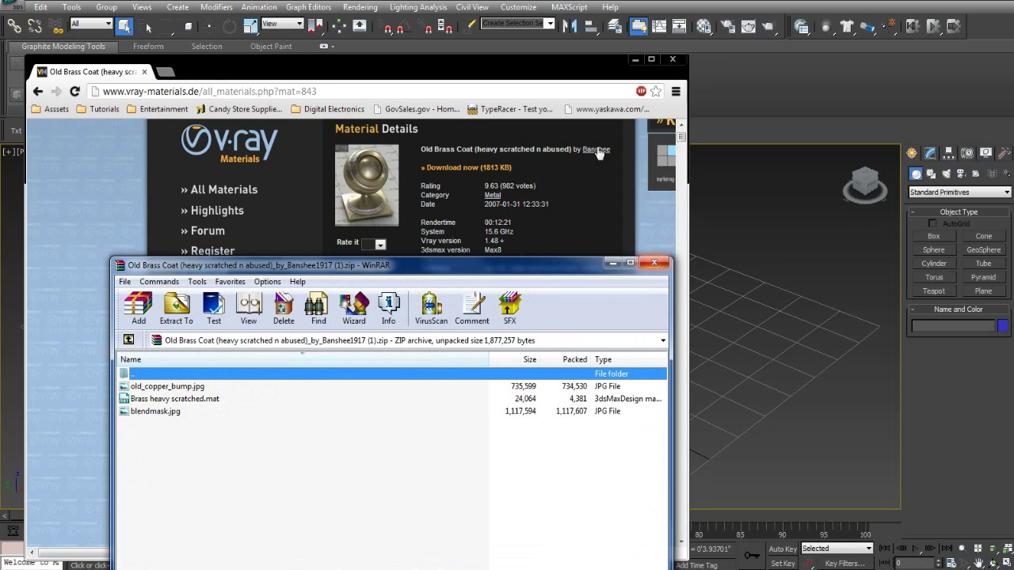
{"action": "left_click_drag", "start_coordinate": [517, 265], "coordinate": [495, 386]}
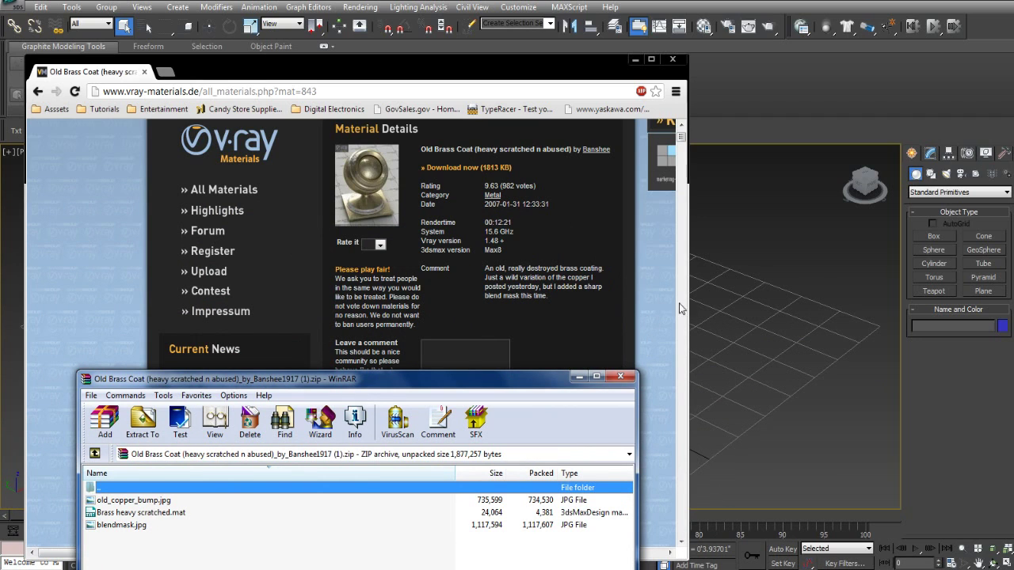
{"action": "left_click", "coordinate": [620, 377]}
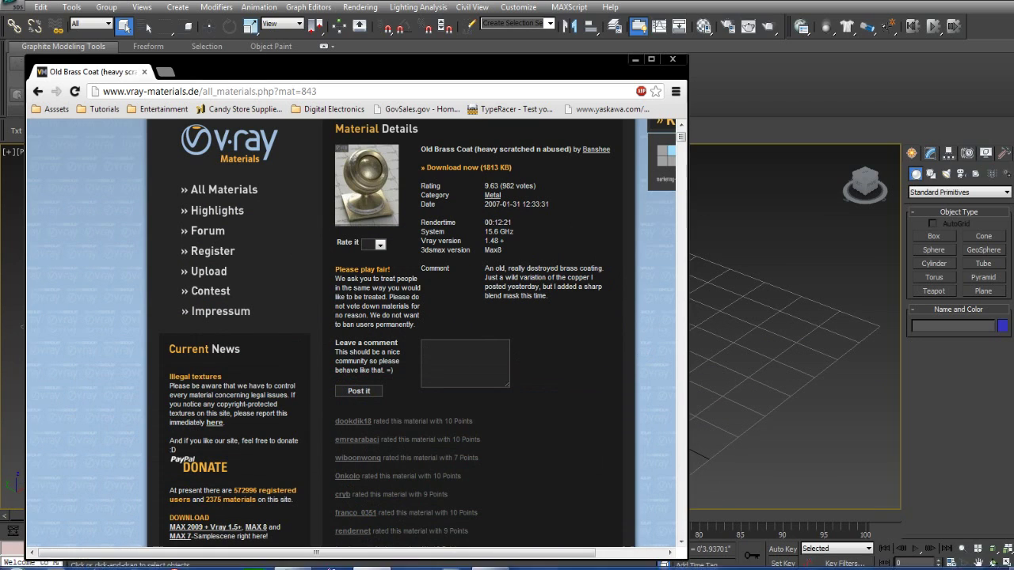
Step: In Windows Explorer, open New folder (3) on the Desktop and look through the stored material folders
{"action": "key", "text": "super"}
{"action": "left_click", "coordinate": [212, 273]}
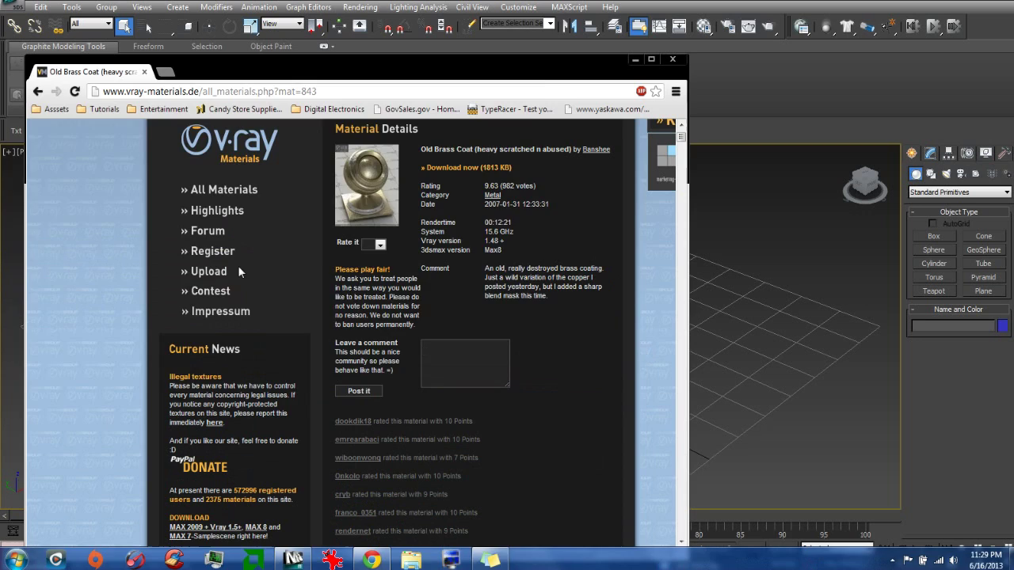
{"action": "left_click", "coordinate": [514, 104]}
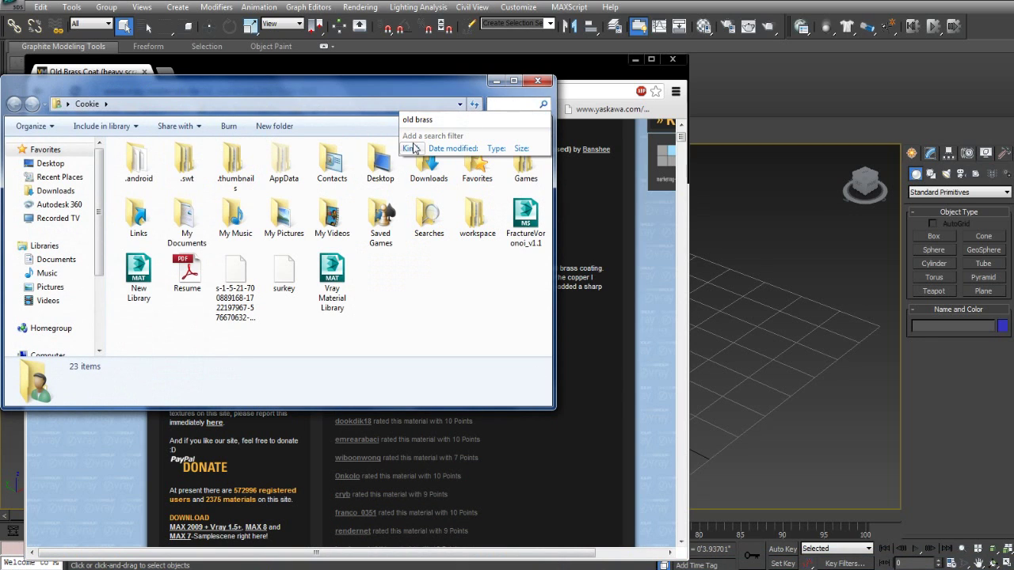
{"action": "double_click", "coordinate": [386, 165]}
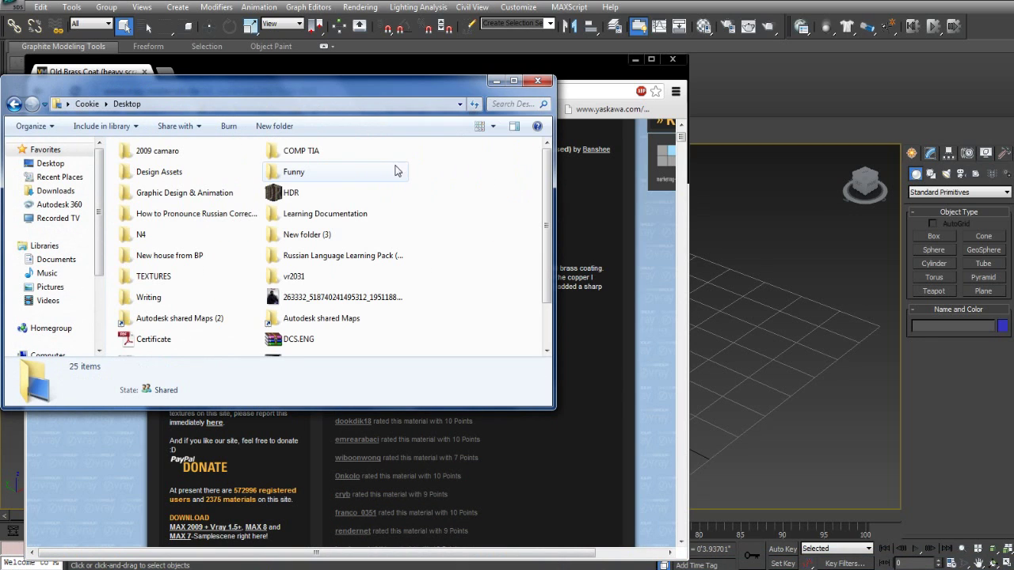
{"action": "double_click", "coordinate": [307, 237]}
{"action": "left_click_drag", "start_coordinate": [547, 163], "coordinate": [537, 230]}
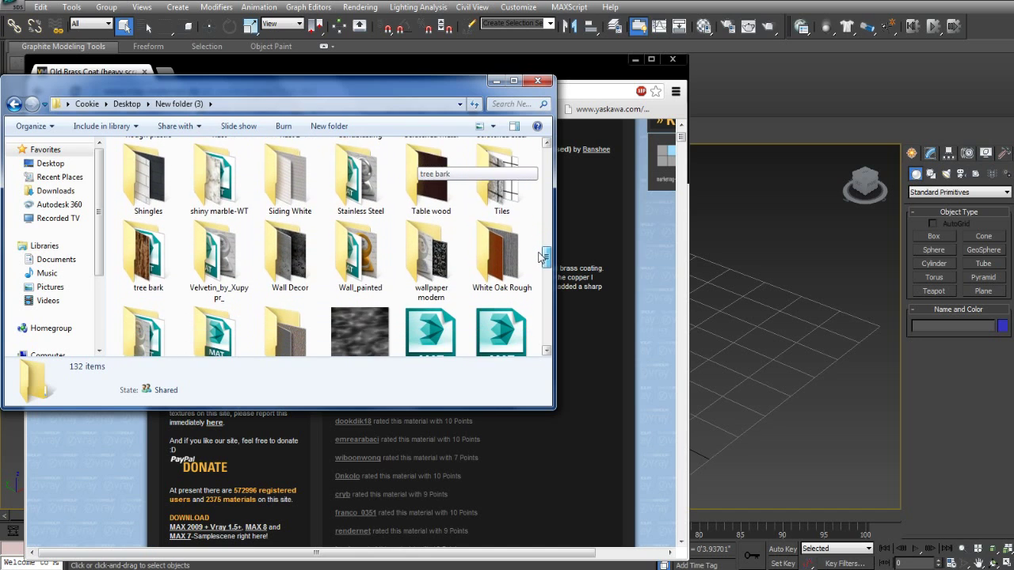
{"action": "left_click_drag", "start_coordinate": [543, 265], "coordinate": [545, 226]}
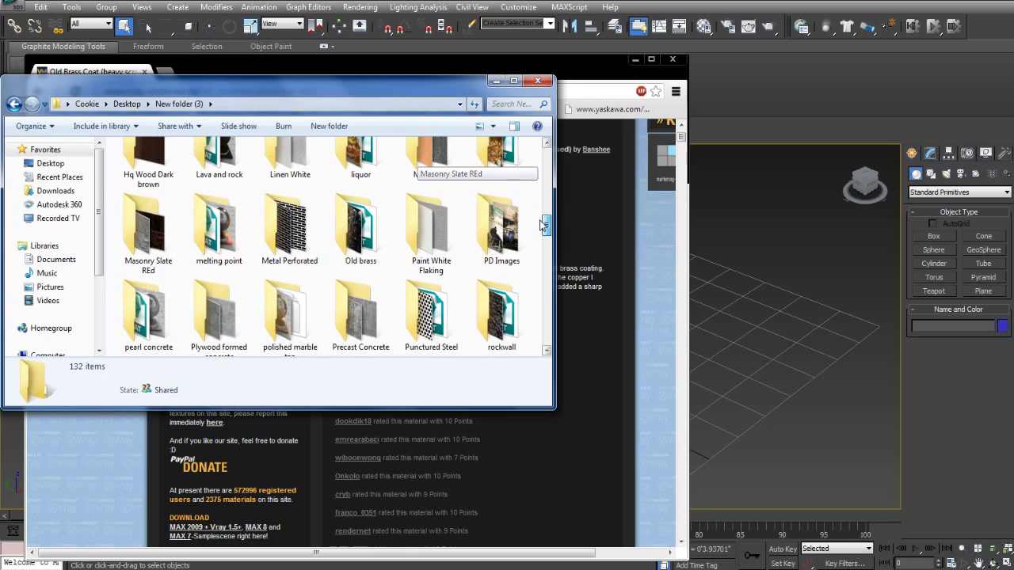
Step: Search the folder for old brass, check the files in the Old brass folder, and close the window
{"action": "left_click", "coordinate": [506, 106]}
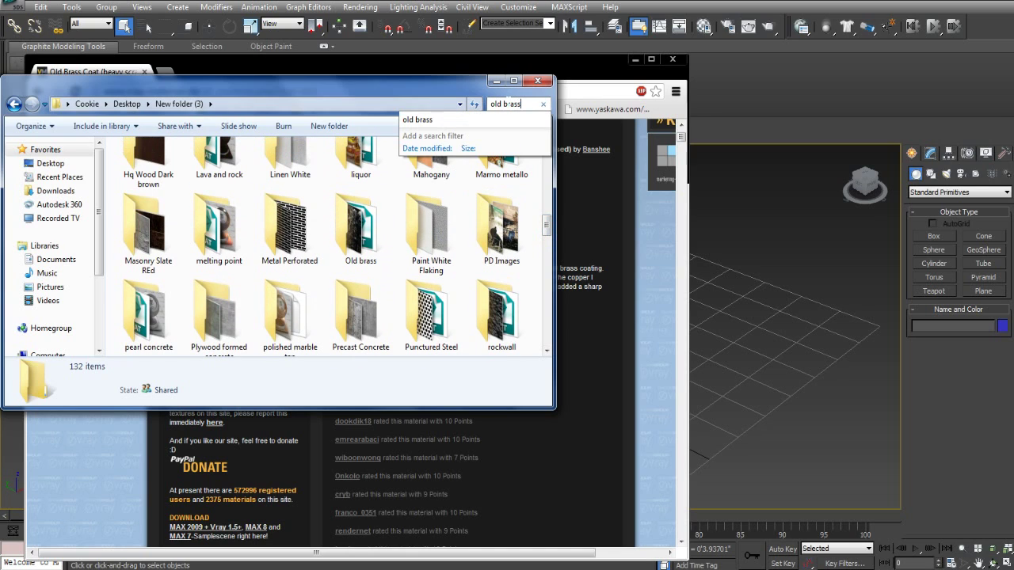
{"action": "type", "text": "old brass"}
{"action": "double_click", "coordinate": [148, 171]}
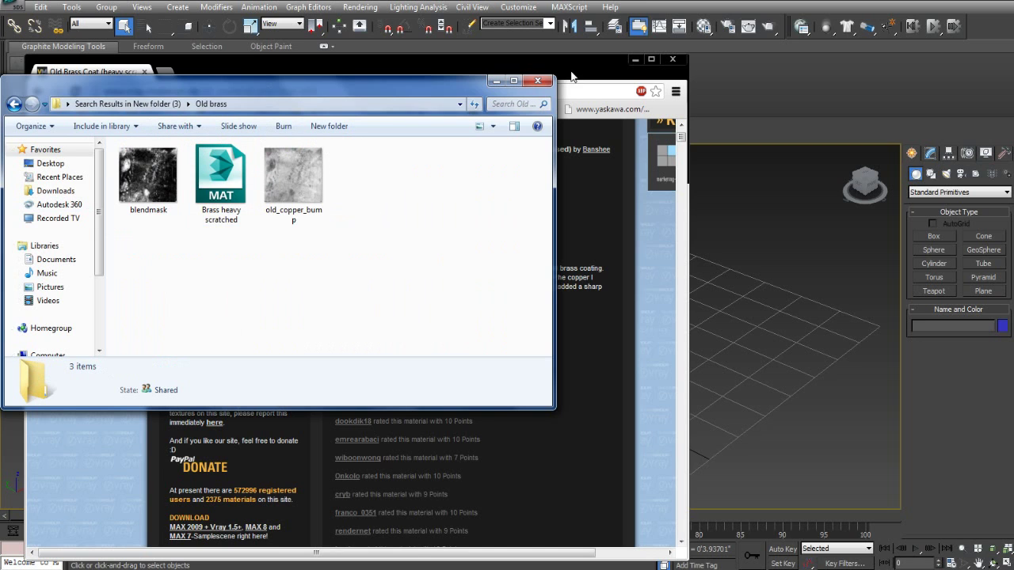
{"action": "left_click", "coordinate": [537, 80]}
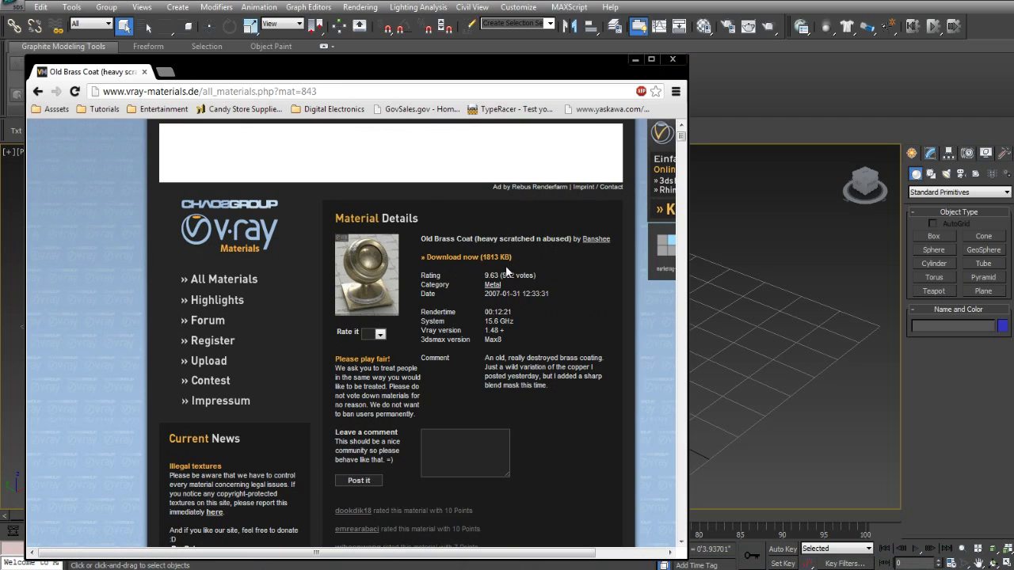
Step: Close the browser to return to 3ds Max and open the Material Editor in compact mode
{"action": "scroll", "coordinate": [529, 243], "scroll_direction": "down", "scroll_amount": 1}
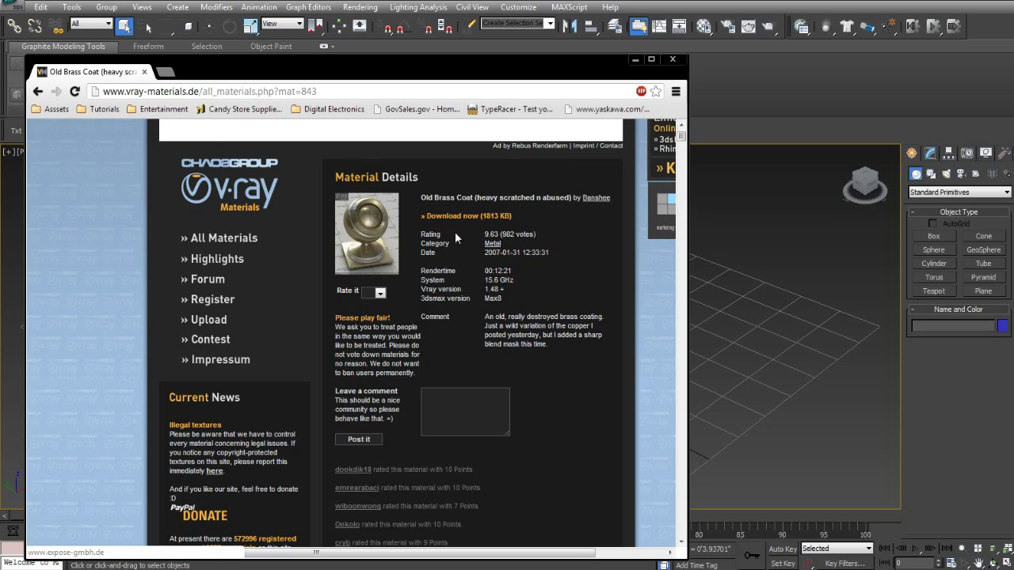
{"action": "left_click", "coordinate": [667, 60]}
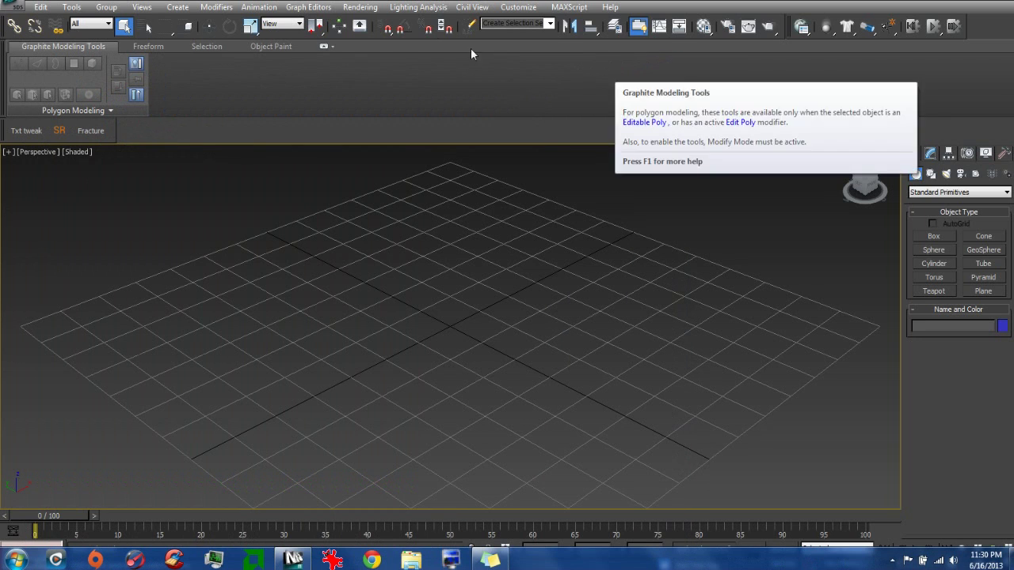
{"action": "key", "text": "m"}
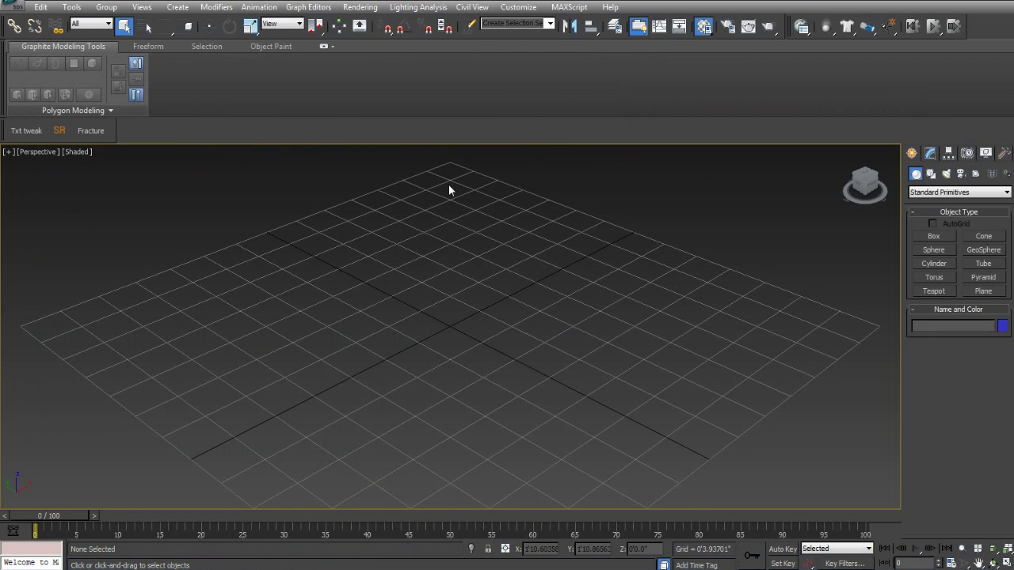
{"action": "left_click", "coordinate": [342, 31]}
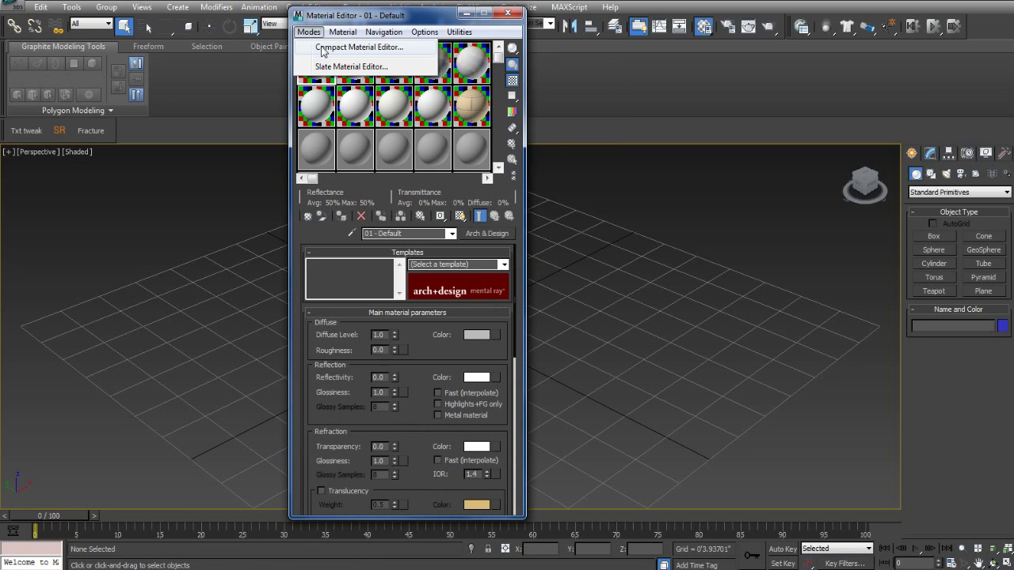
{"action": "left_click", "coordinate": [324, 47]}
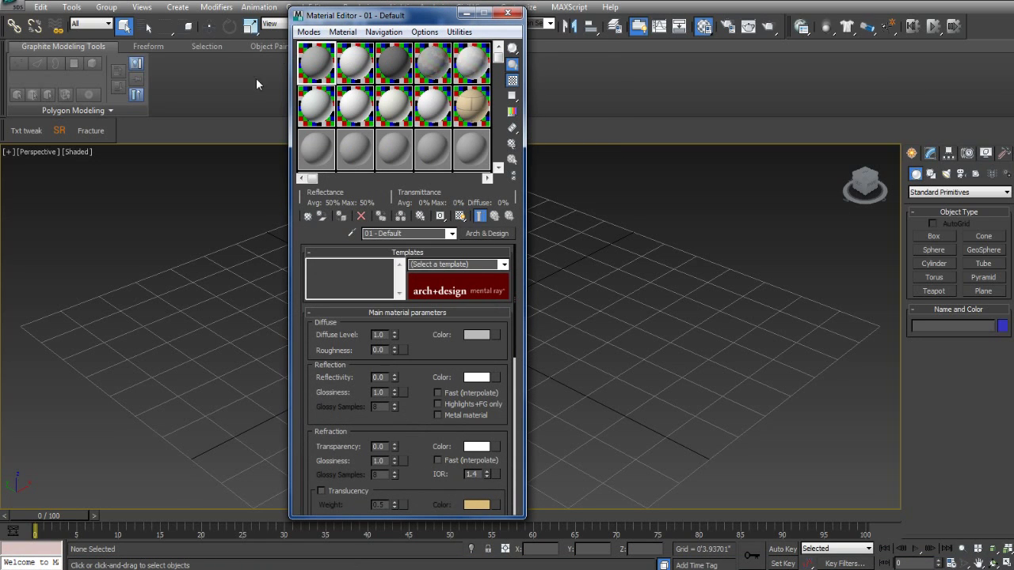
Step: Switch the Material Editor to Slate mode and back to Compact mode
{"action": "left_click", "coordinate": [310, 32]}
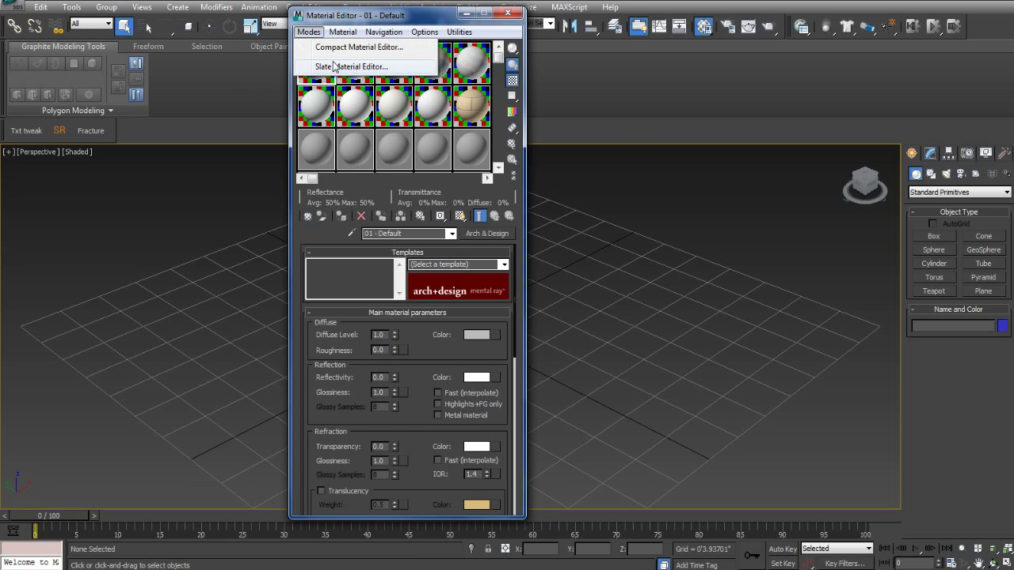
{"action": "left_click", "coordinate": [331, 66]}
{"action": "left_click", "coordinate": [143, 16]}
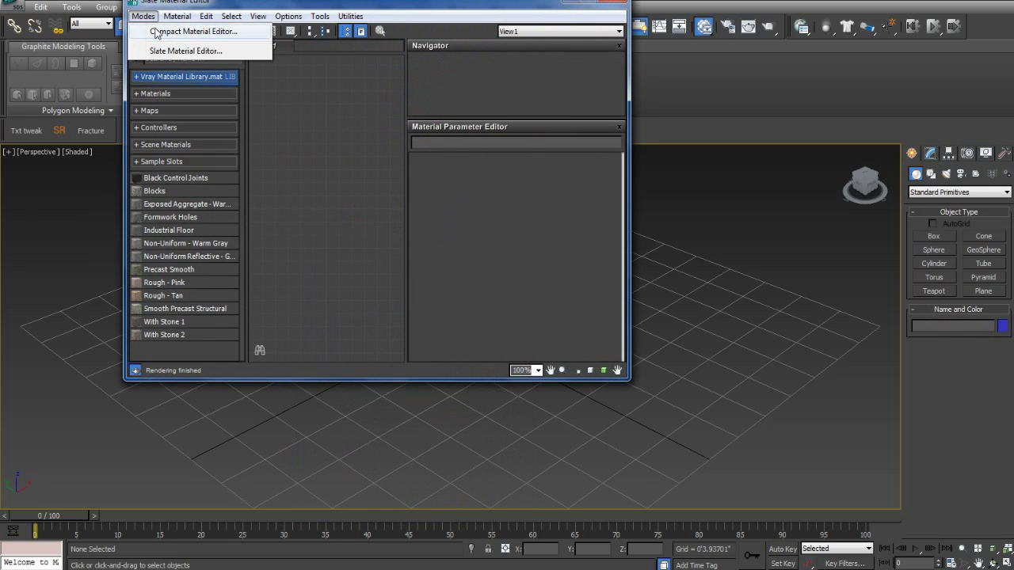
{"action": "left_click", "coordinate": [142, 16]}
{"action": "left_click", "coordinate": [143, 16]}
{"action": "left_click", "coordinate": [153, 32]}
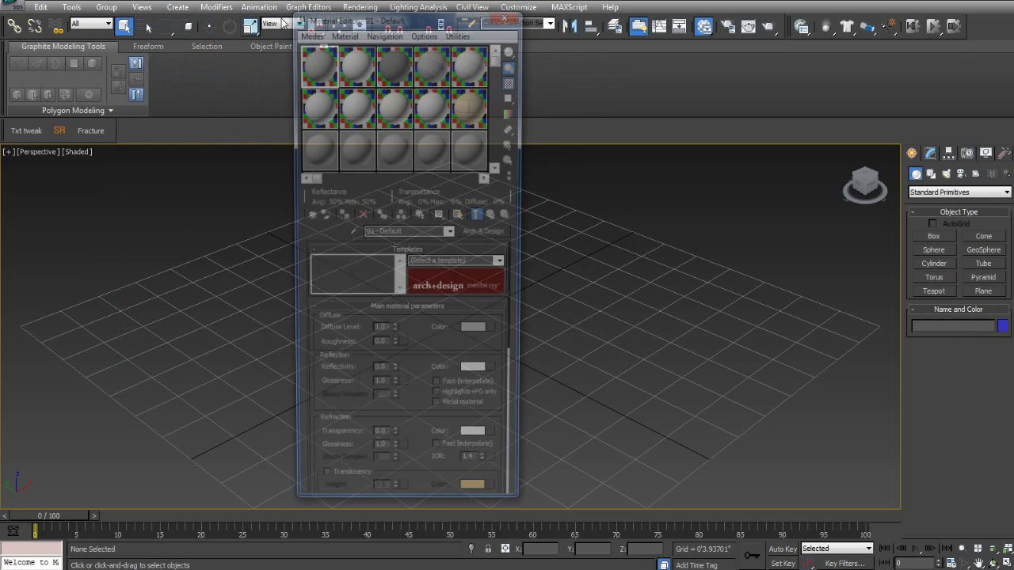
{"action": "left_click_drag", "start_coordinate": [362, 17], "coordinate": [347, 38]}
{"action": "left_click", "coordinate": [328, 54]}
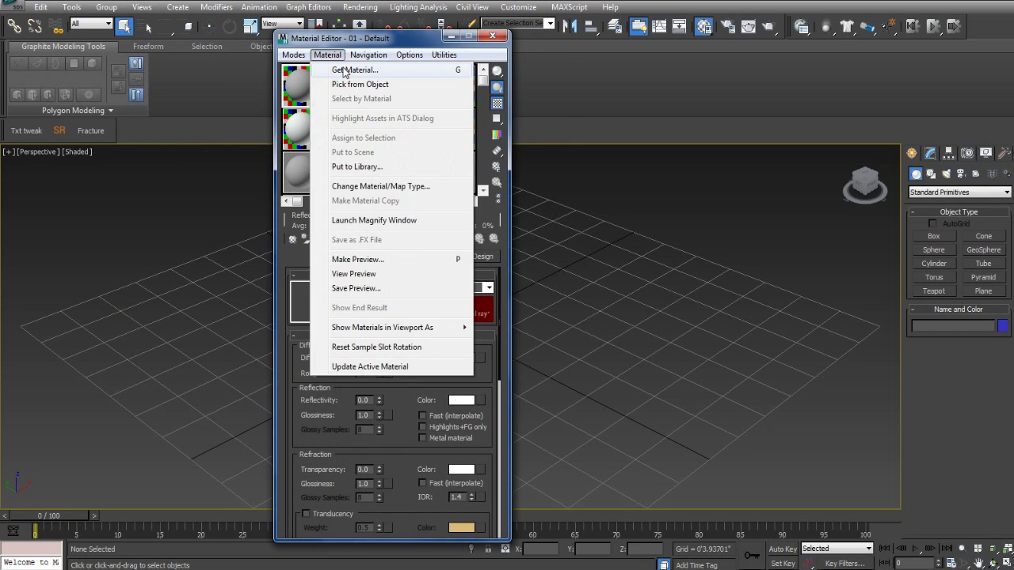
{"action": "left_click", "coordinate": [335, 68]}
{"action": "left_click_drag", "start_coordinate": [157, 80], "coordinate": [145, 69]}
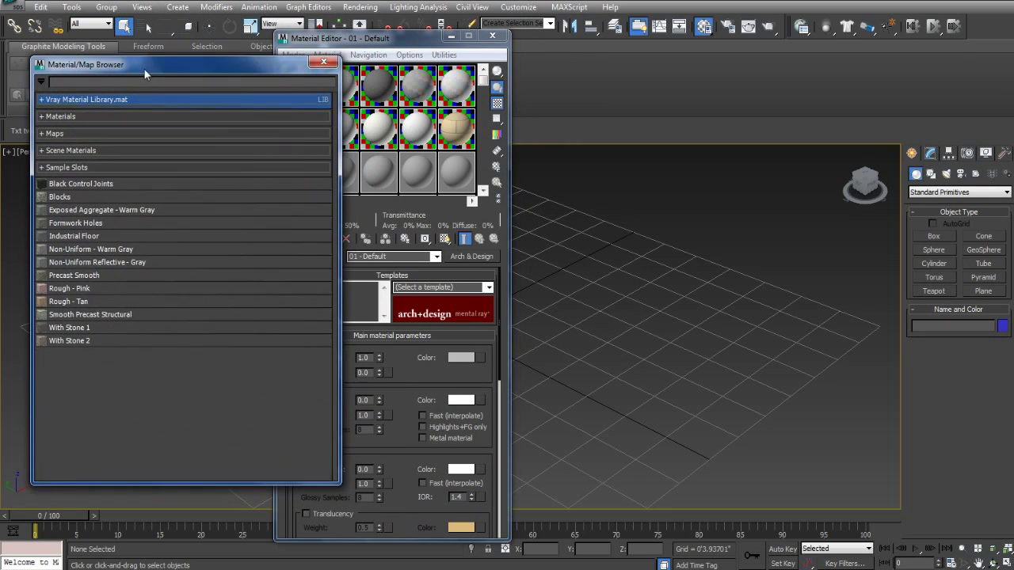
{"action": "left_click_drag", "start_coordinate": [372, 38], "coordinate": [544, 33]}
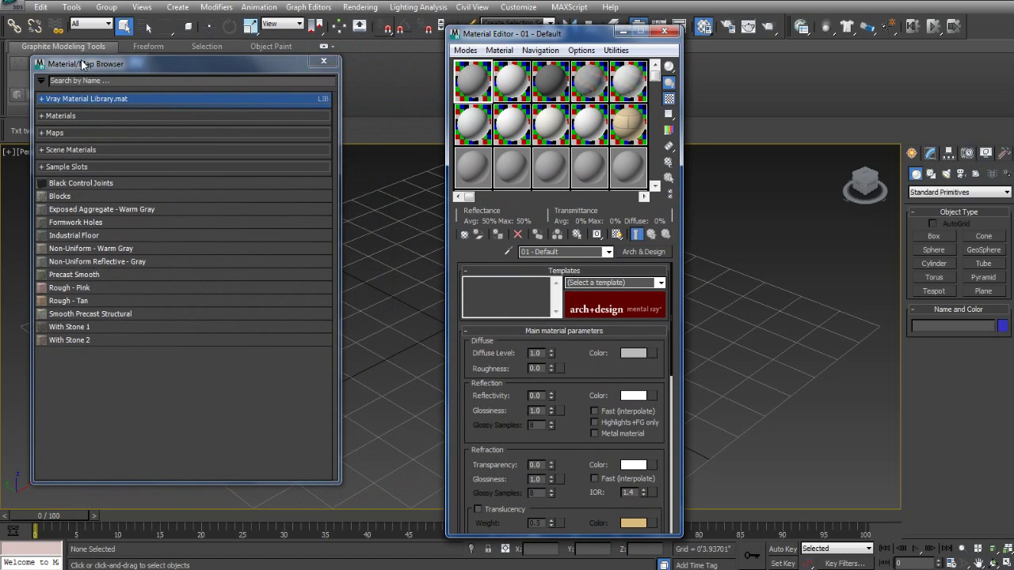
{"action": "left_click", "coordinate": [323, 61]}
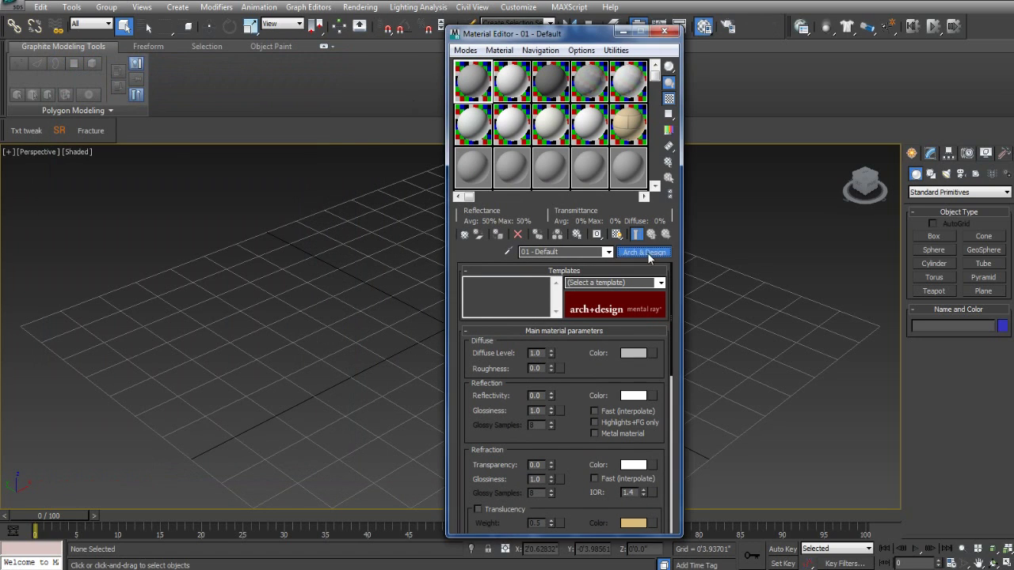
{"action": "left_click", "coordinate": [653, 253]}
{"action": "key", "text": "Escape"}
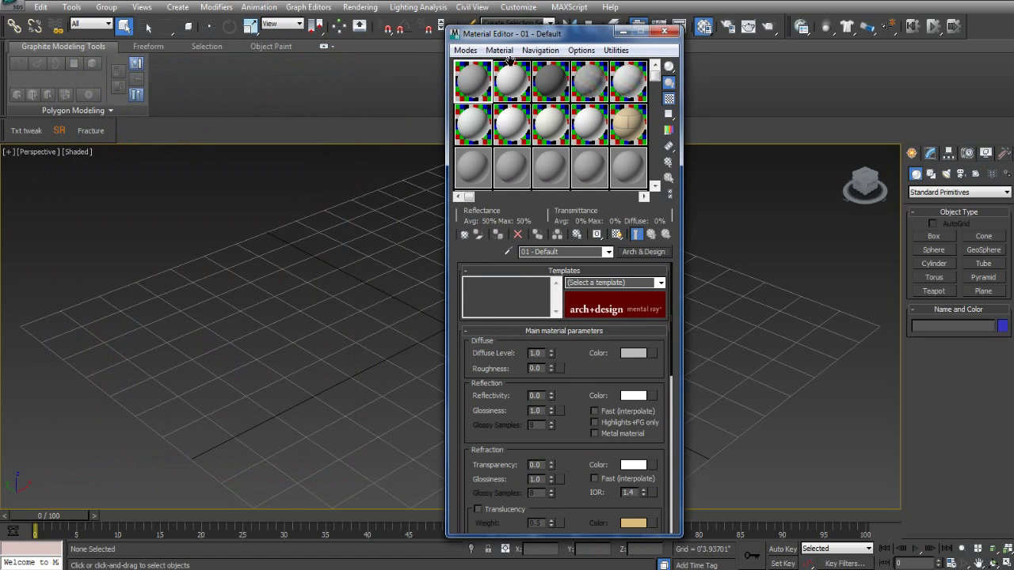
Step: Open the Material/Map Browser with Get Material and expand the Vray Material Library.mat group
{"action": "left_click", "coordinate": [499, 50]}
{"action": "left_click", "coordinate": [507, 64]}
{"action": "left_click_drag", "start_coordinate": [157, 61], "coordinate": [196, 74]}
{"action": "right_click", "coordinate": [150, 115]}
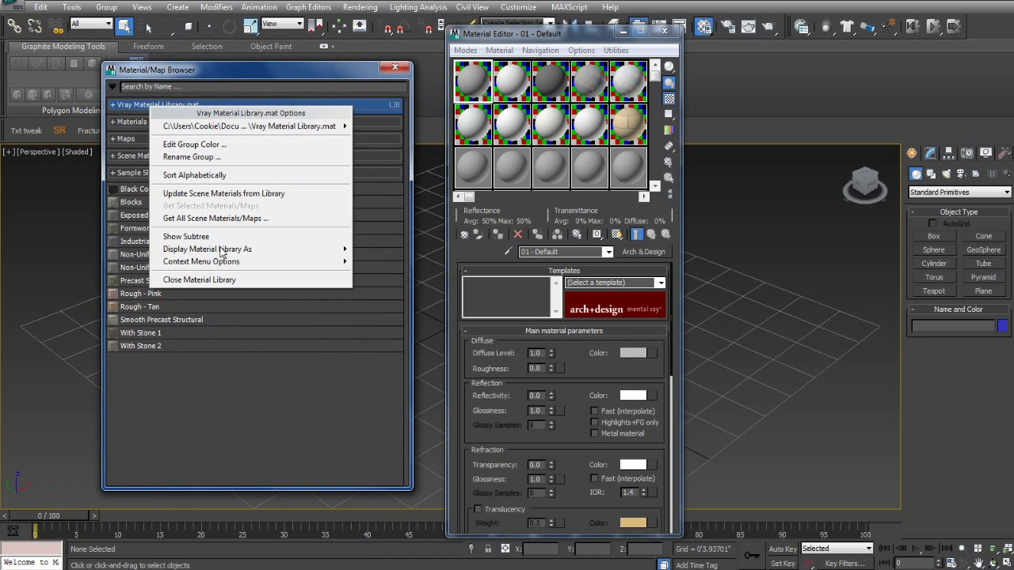
{"action": "left_click", "coordinate": [119, 109]}
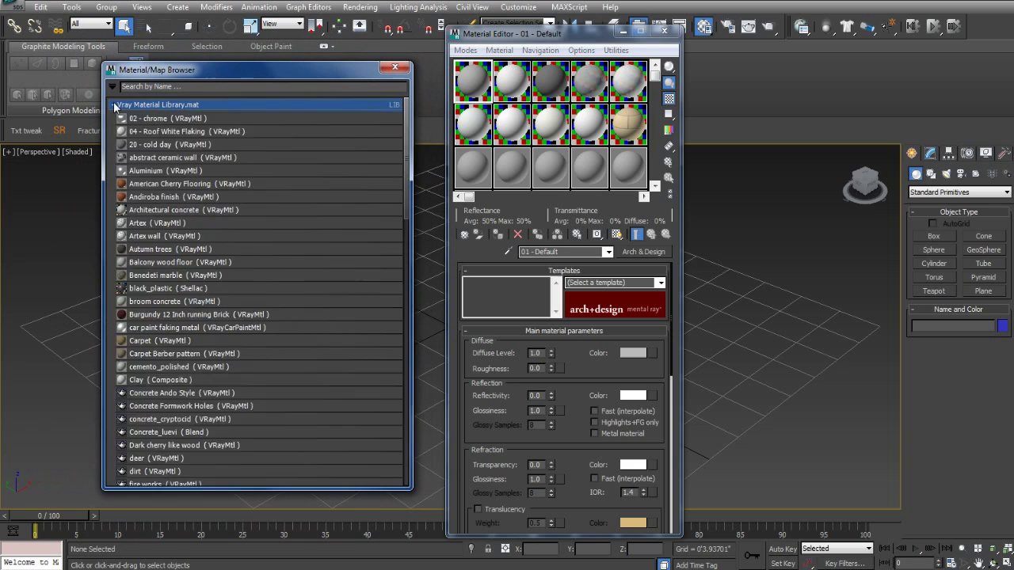
{"action": "left_click", "coordinate": [115, 105]}
{"action": "left_click", "coordinate": [115, 105]}
Step: Open the Brass heavy scratched material library from the Old brass folder and load Brass old heavy scratched into the first sample slot
{"action": "left_click", "coordinate": [113, 87]}
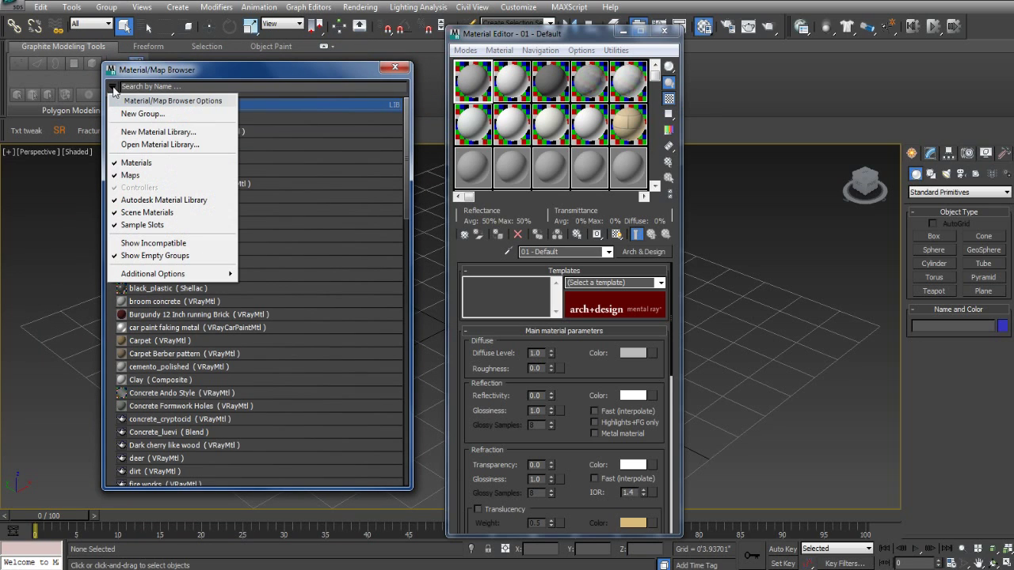
{"action": "left_click", "coordinate": [140, 145]}
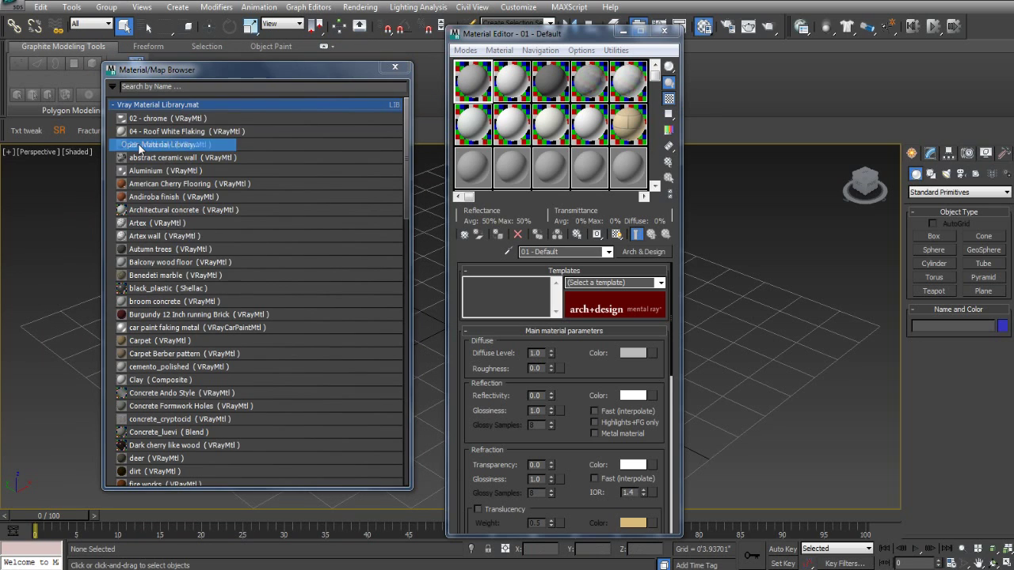
{"action": "left_click", "coordinate": [267, 171]}
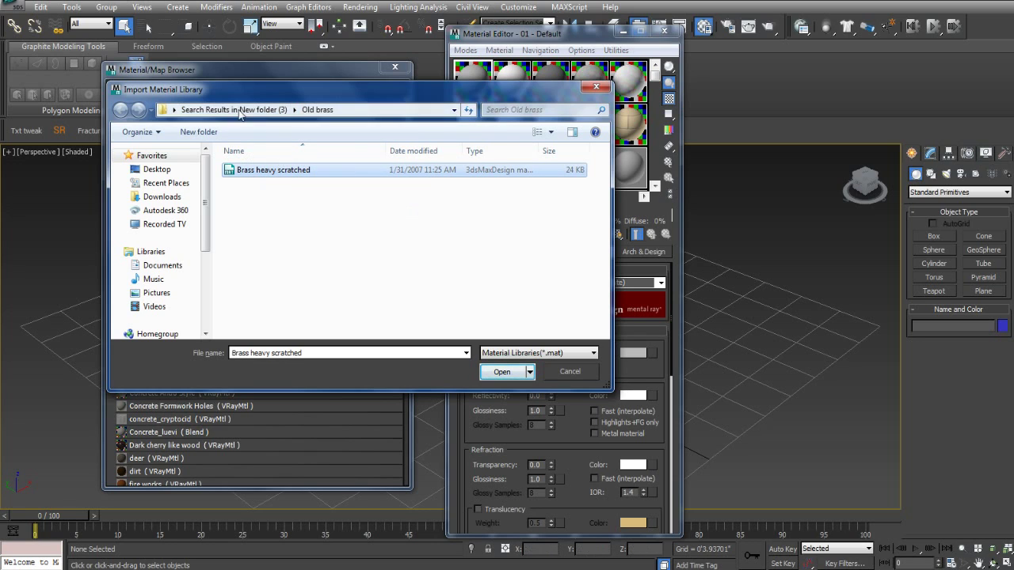
{"action": "double_click", "coordinate": [255, 171]}
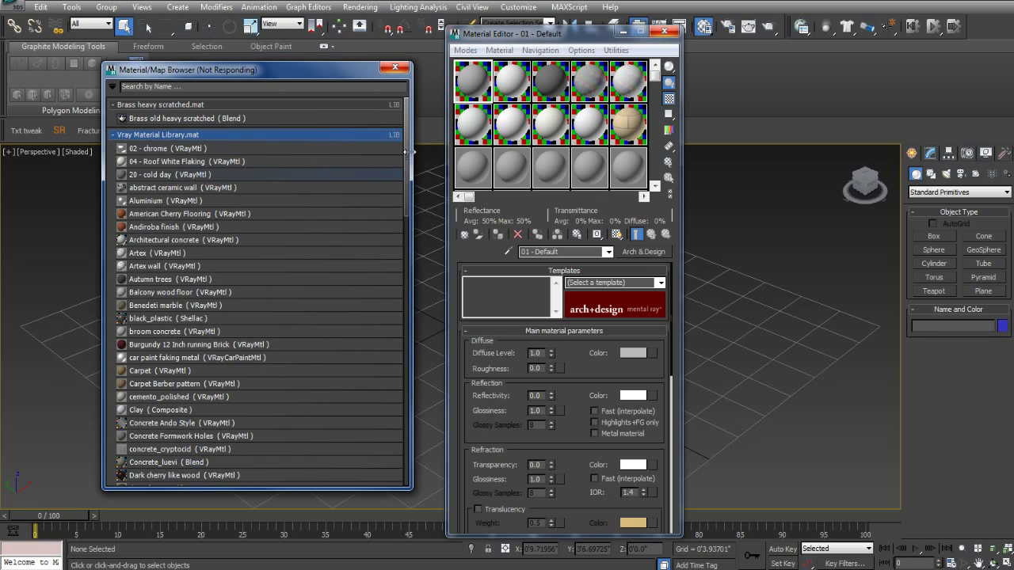
{"action": "double_click", "coordinate": [158, 119]}
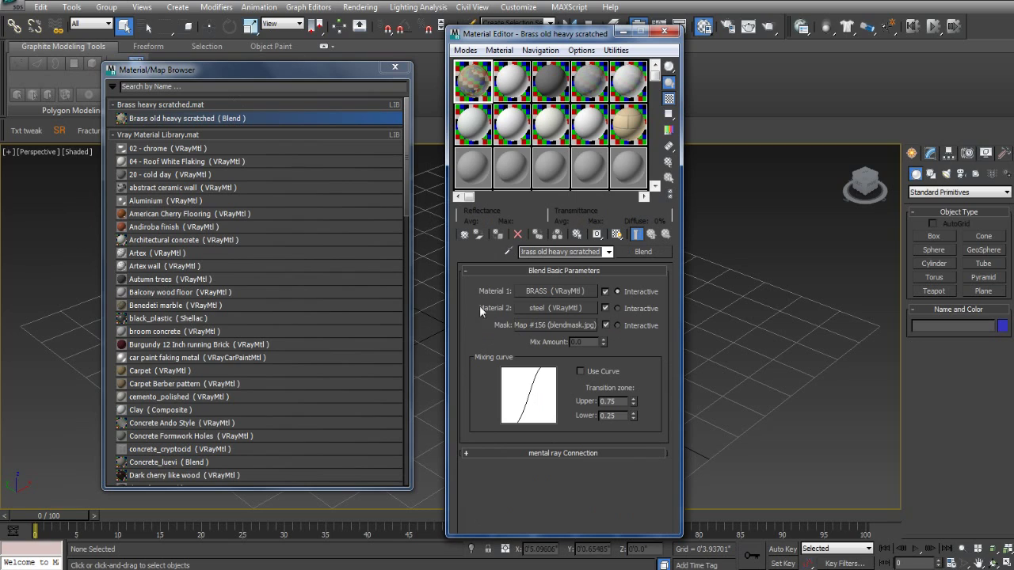
Step: Examine the map slots of the BRASS sub-material and the Mix map assigned to its bump
{"action": "left_click", "coordinate": [538, 291]}
{"action": "left_click_drag", "start_coordinate": [490, 376], "coordinate": [500, 235]}
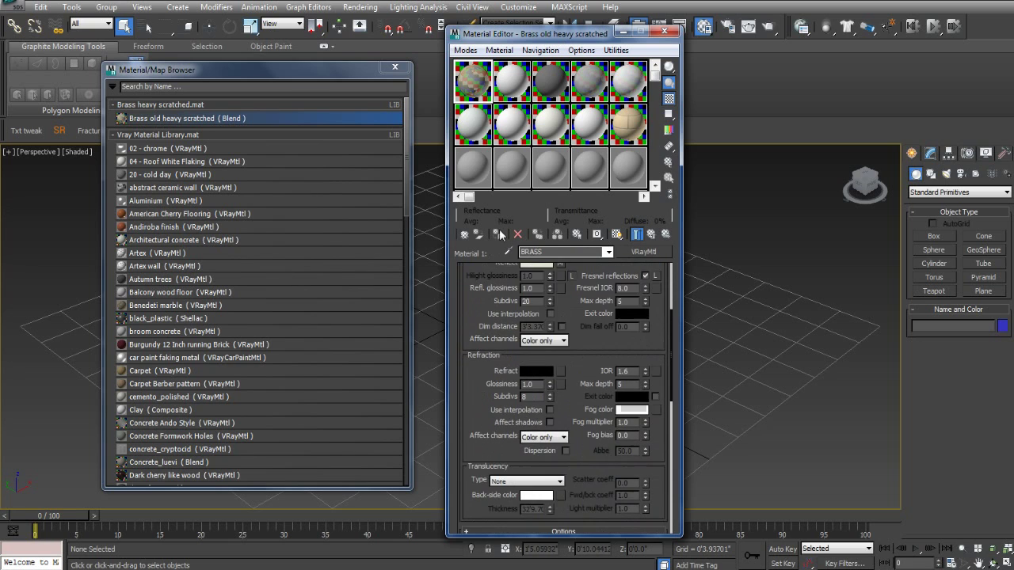
{"action": "scroll", "coordinate": [497, 356], "scroll_direction": "down", "scroll_amount": 10}
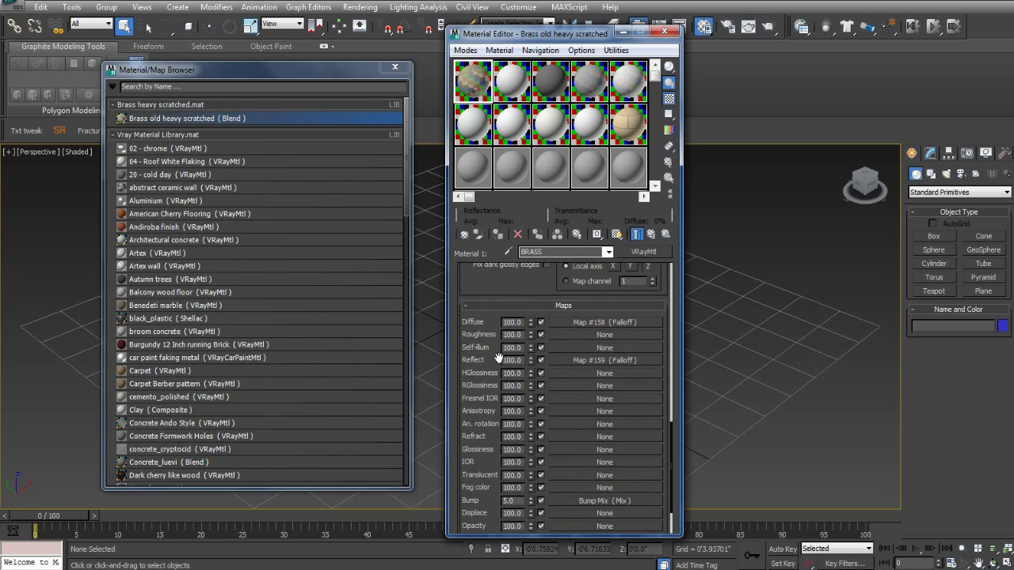
{"action": "scroll", "coordinate": [497, 358], "scroll_direction": "down", "scroll_amount": 3}
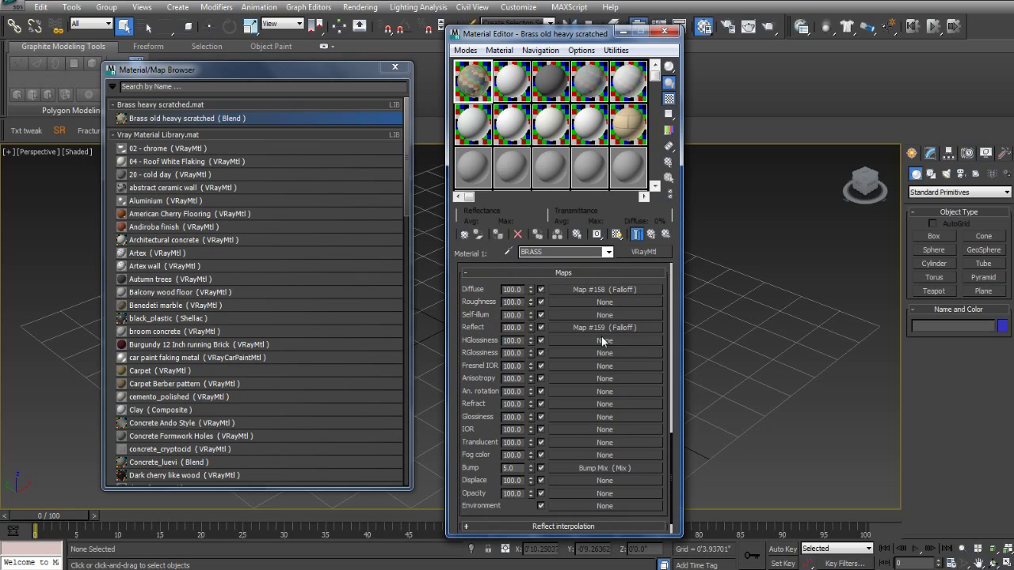
{"action": "scroll", "coordinate": [577, 457], "scroll_direction": "down", "scroll_amount": 1}
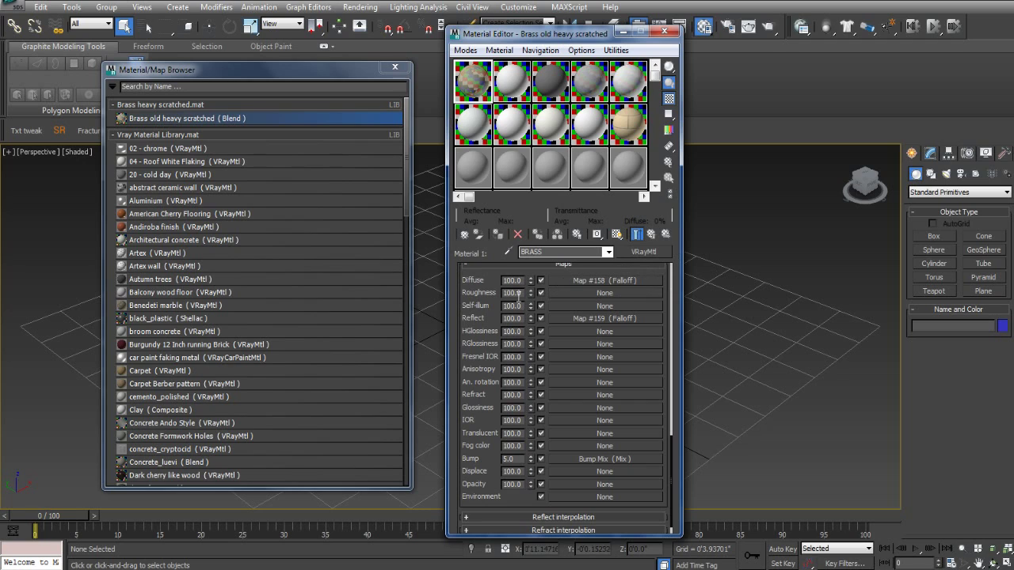
{"action": "scroll", "coordinate": [478, 333], "scroll_direction": "down", "scroll_amount": 1}
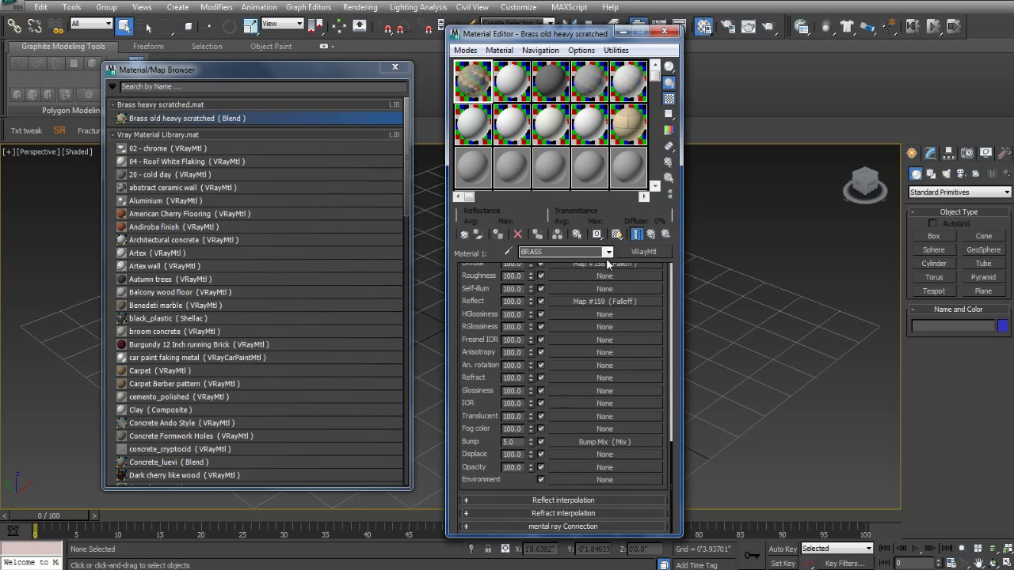
{"action": "left_click", "coordinate": [595, 443]}
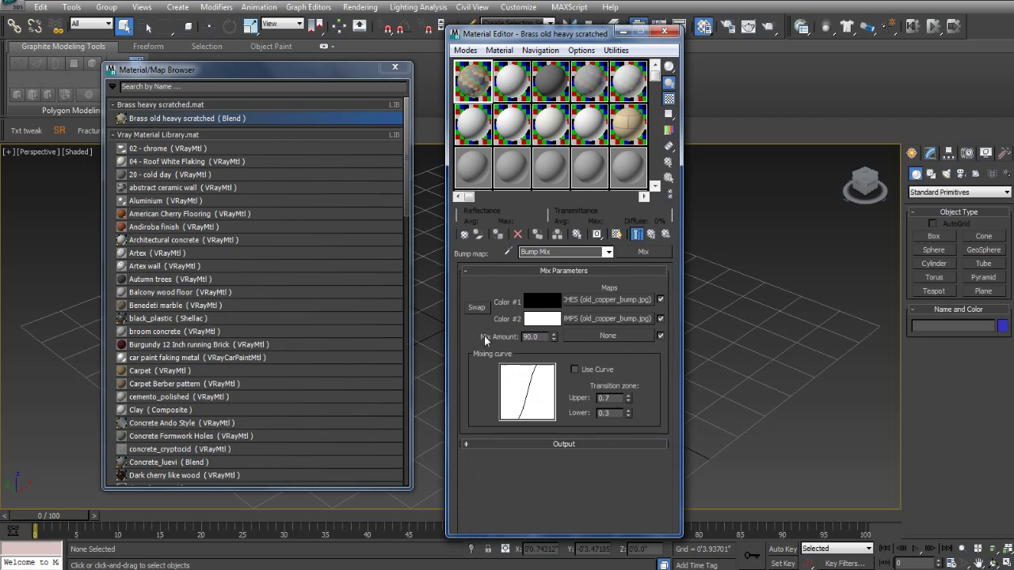
{"action": "left_click", "coordinate": [607, 252]}
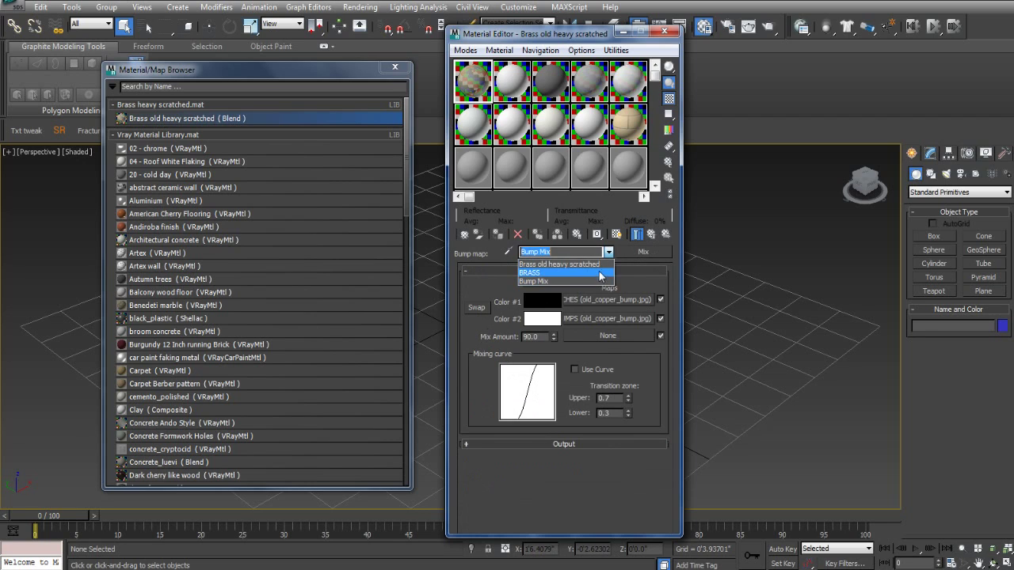
{"action": "left_click", "coordinate": [590, 272]}
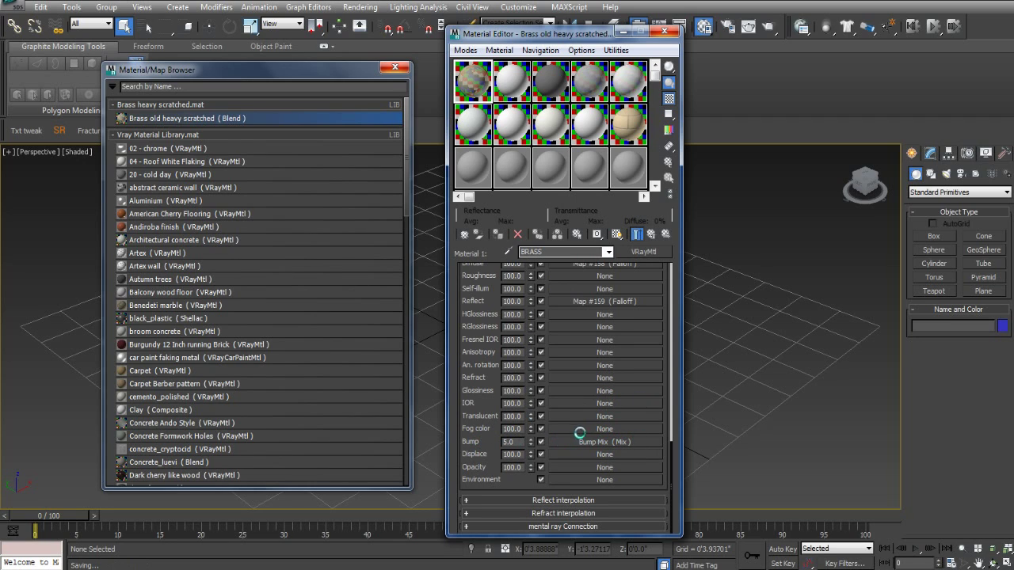
Step: Relink the FINE SCRATCHES bitmap in the BRASS sub-material's bump mix to old_copper_bump from the Old brass folder
{"action": "left_click", "coordinate": [595, 442]}
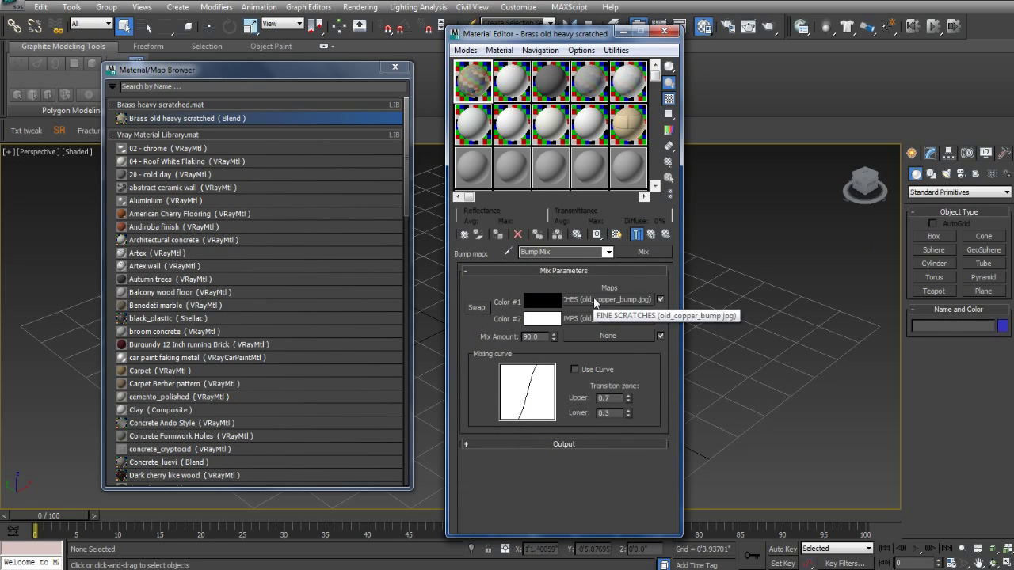
{"action": "left_click", "coordinate": [628, 299]}
{"action": "left_click", "coordinate": [566, 438]}
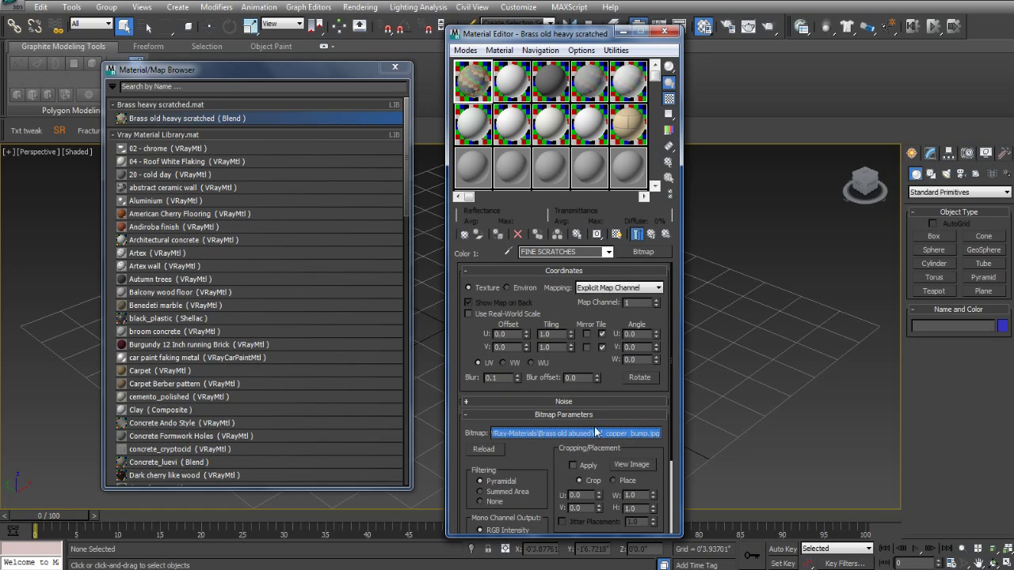
{"action": "left_click", "coordinate": [575, 433]}
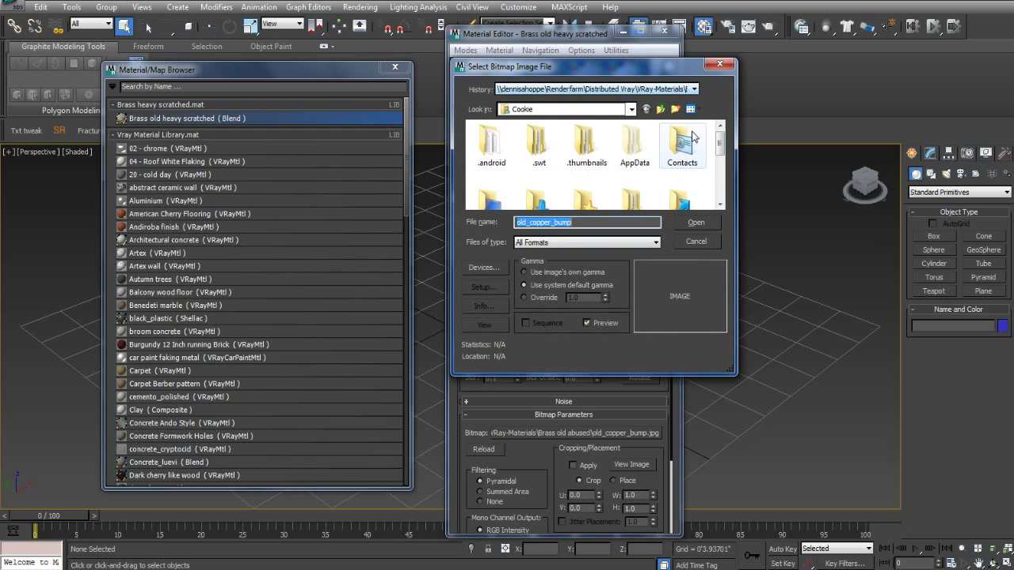
{"action": "scroll", "coordinate": [721, 143], "scroll_direction": "down", "scroll_amount": 3}
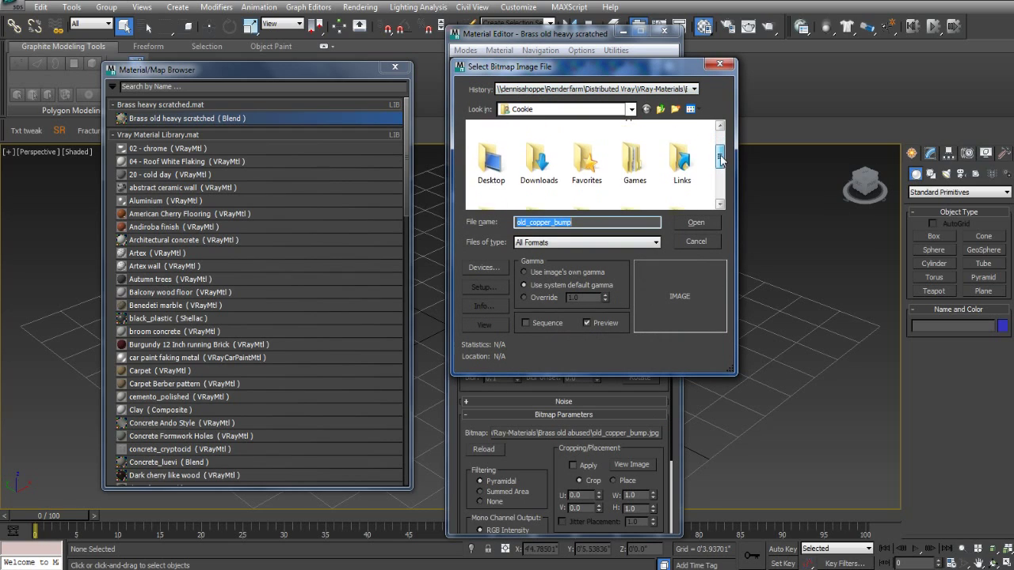
{"action": "left_click", "coordinate": [555, 89]}
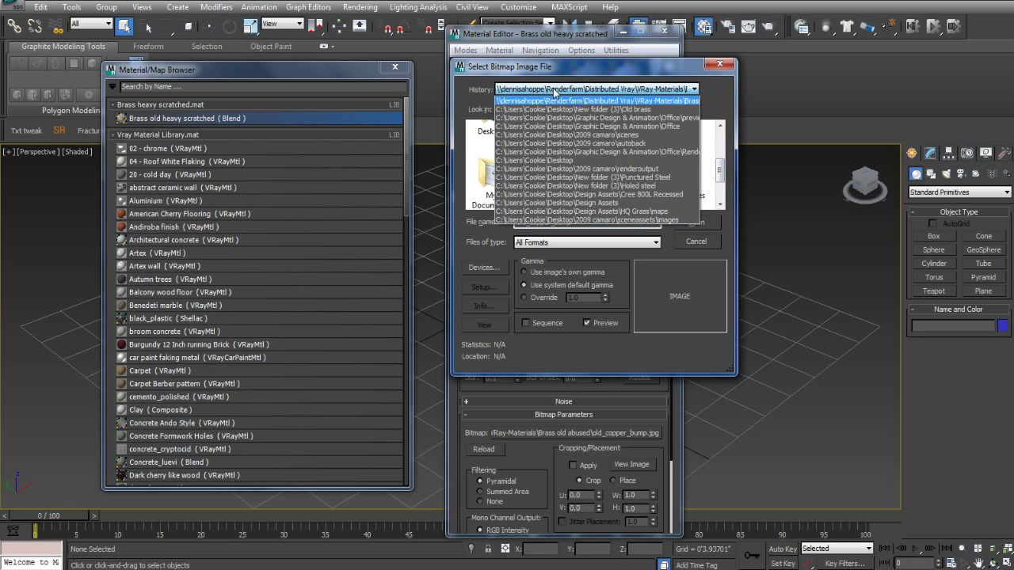
{"action": "left_click", "coordinate": [599, 109]}
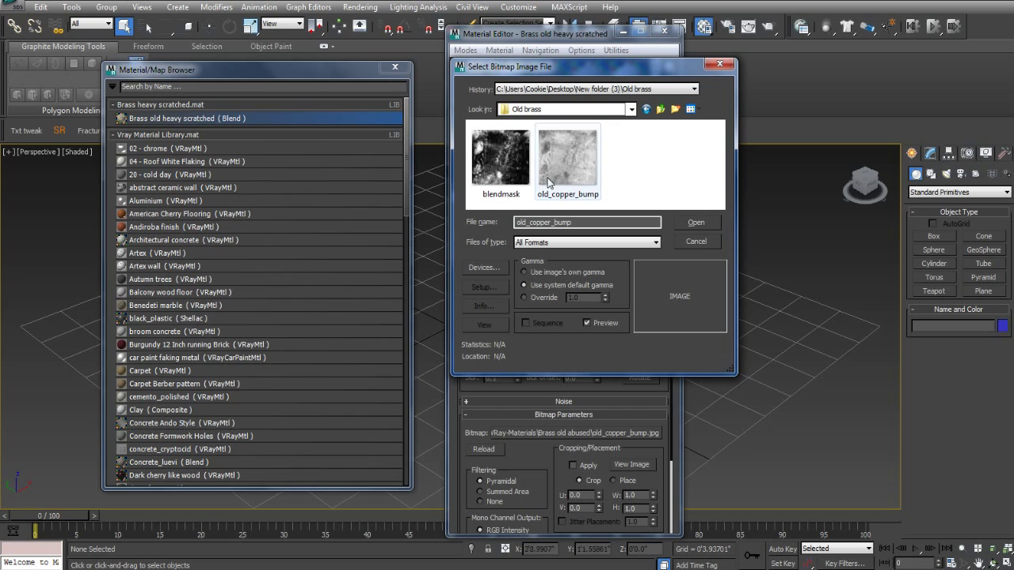
{"action": "left_click", "coordinate": [567, 160]}
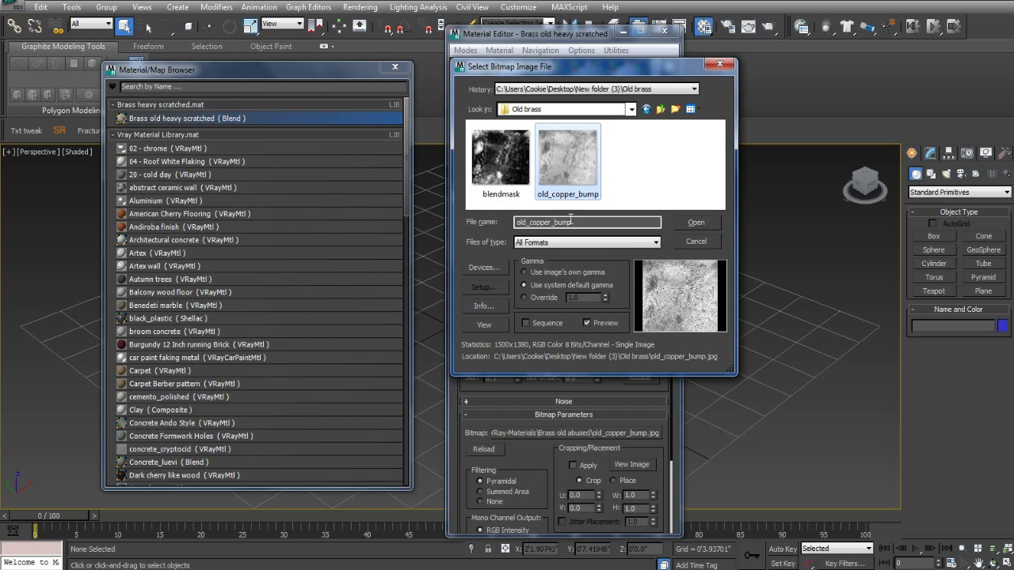
{"action": "left_click", "coordinate": [691, 223]}
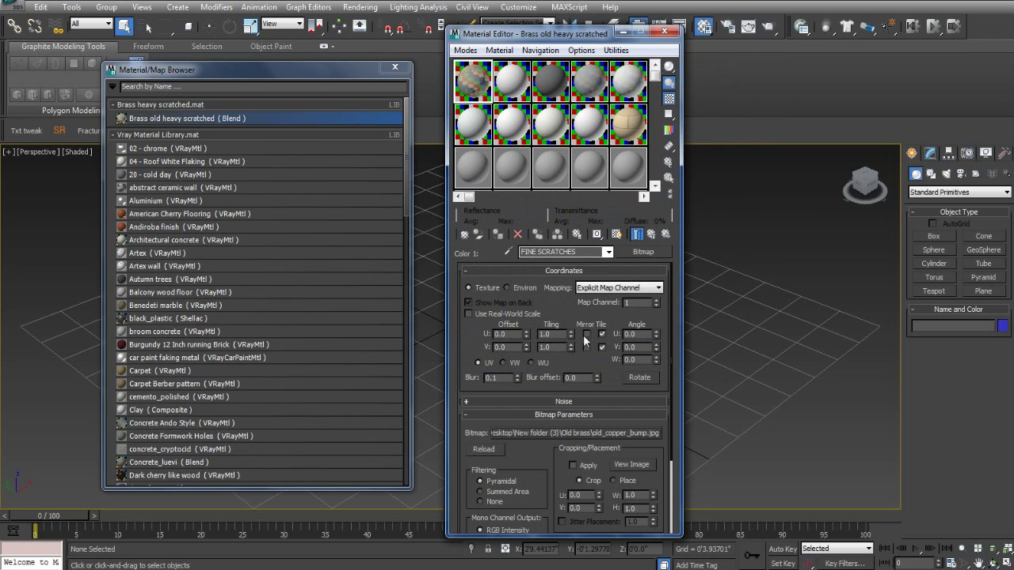
Step: Relink the ROUGH BUMPS bitmap in the BRASS bump mix to old_copper_bump from the Old brass folder
{"action": "left_click", "coordinate": [607, 251]}
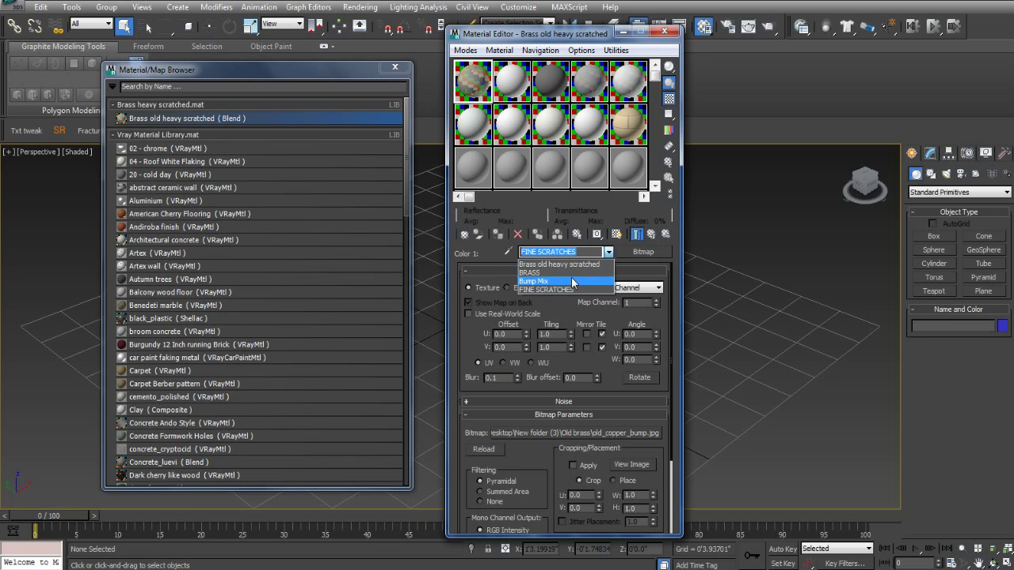
{"action": "left_click", "coordinate": [566, 281]}
{"action": "left_click", "coordinate": [630, 321]}
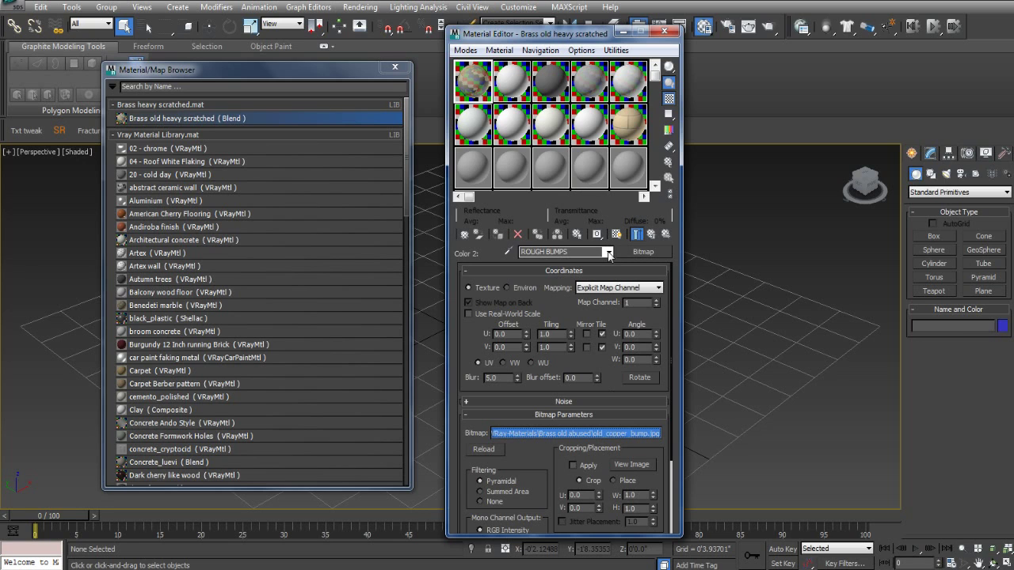
{"action": "left_click", "coordinate": [575, 433]}
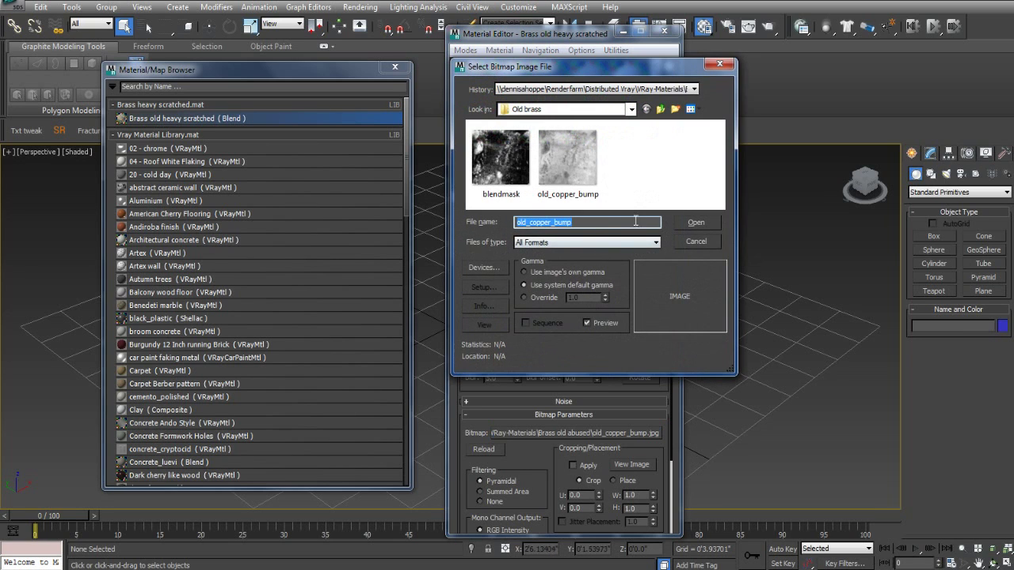
{"action": "left_click", "coordinate": [692, 223]}
{"action": "right_click", "coordinate": [607, 434]}
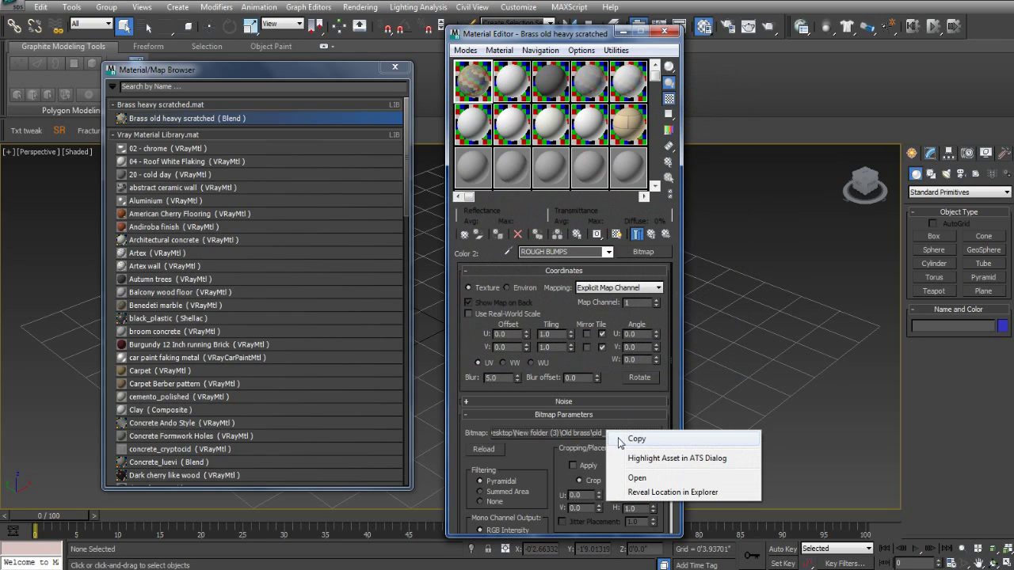
Step: Return through the BRASS sub-material to the top level of the Brass old heavy scratched blend, revisiting the bump mix on the way
{"action": "left_click", "coordinate": [608, 252]}
{"action": "left_click", "coordinate": [594, 273]}
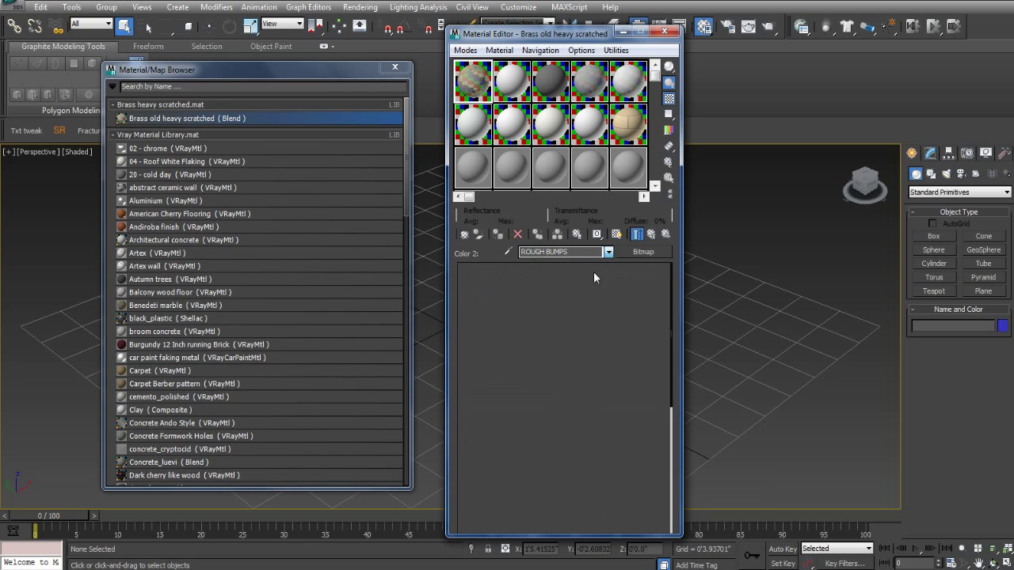
{"action": "scroll", "coordinate": [516, 366], "scroll_direction": "up", "scroll_amount": 2}
{"action": "left_click", "coordinate": [616, 440]}
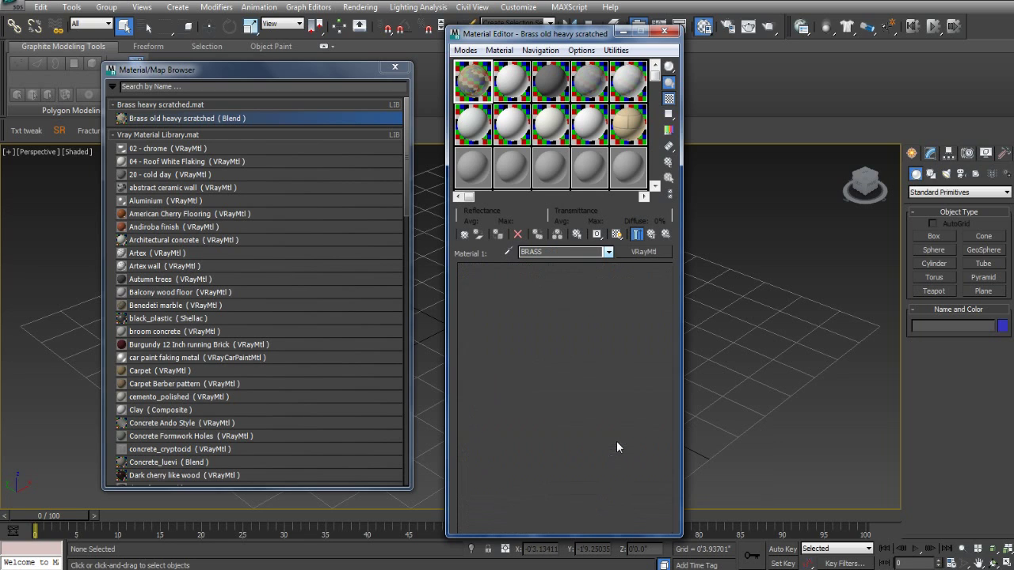
{"action": "left_click", "coordinate": [607, 252]}
{"action": "left_click", "coordinate": [590, 273]}
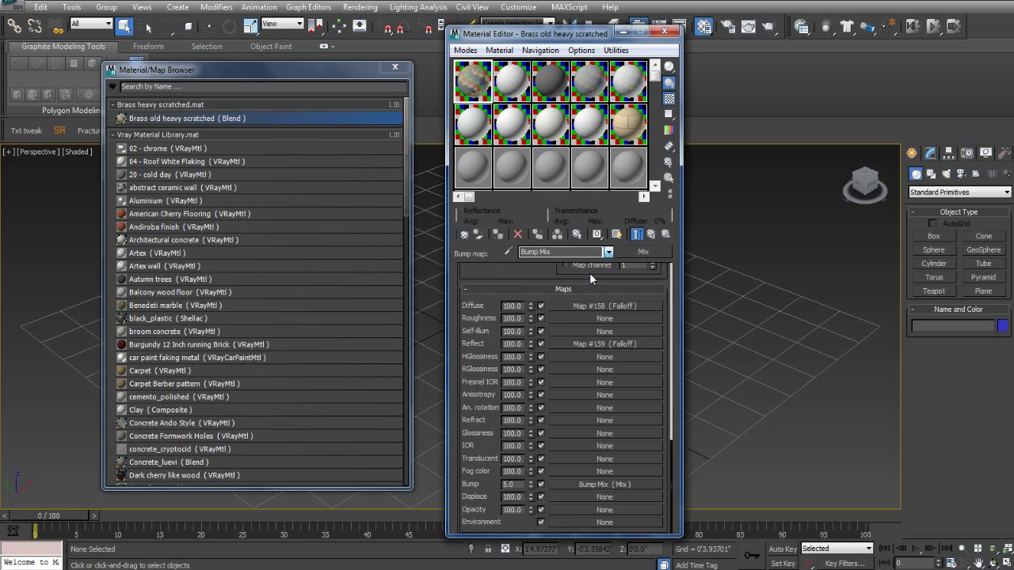
{"action": "scroll", "coordinate": [589, 272], "scroll_direction": "down", "scroll_amount": 3}
{"action": "scroll", "coordinate": [587, 274], "scroll_direction": "up", "scroll_amount": 4}
{"action": "left_click", "coordinate": [608, 252]}
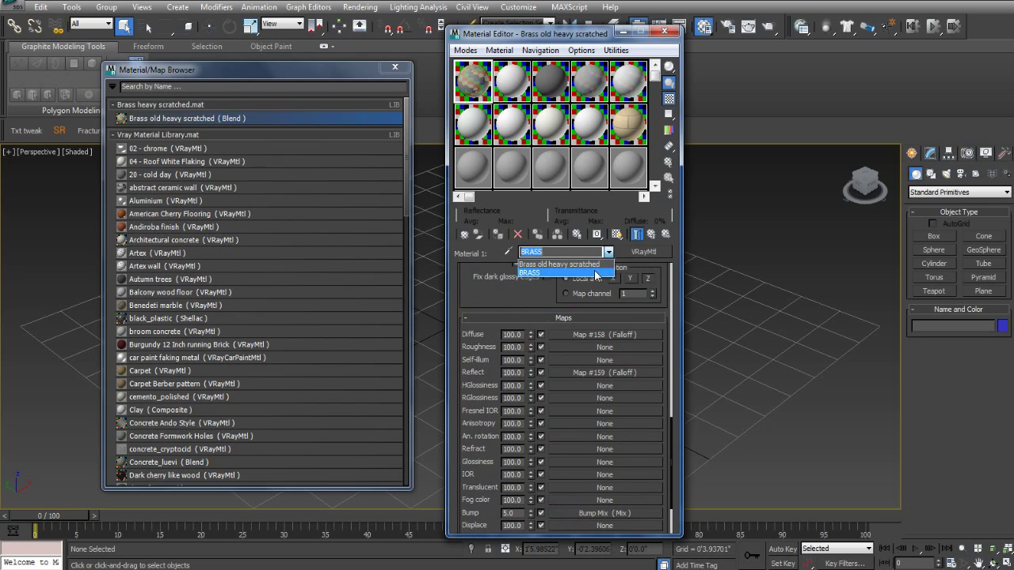
{"action": "left_click", "coordinate": [592, 261]}
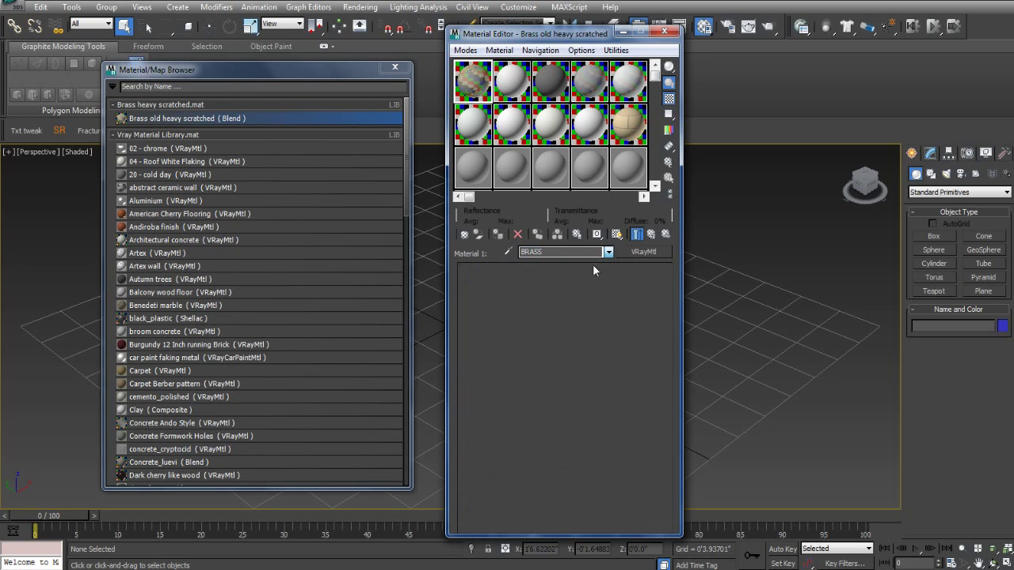
Step: Relink the FINE SCRATCHES bitmap in the steel sub-material's bump mix to old_copper_bump from the Old brass folder
{"action": "left_click", "coordinate": [519, 293]}
{"action": "scroll", "coordinate": [604, 434], "scroll_direction": "down", "scroll_amount": 10}
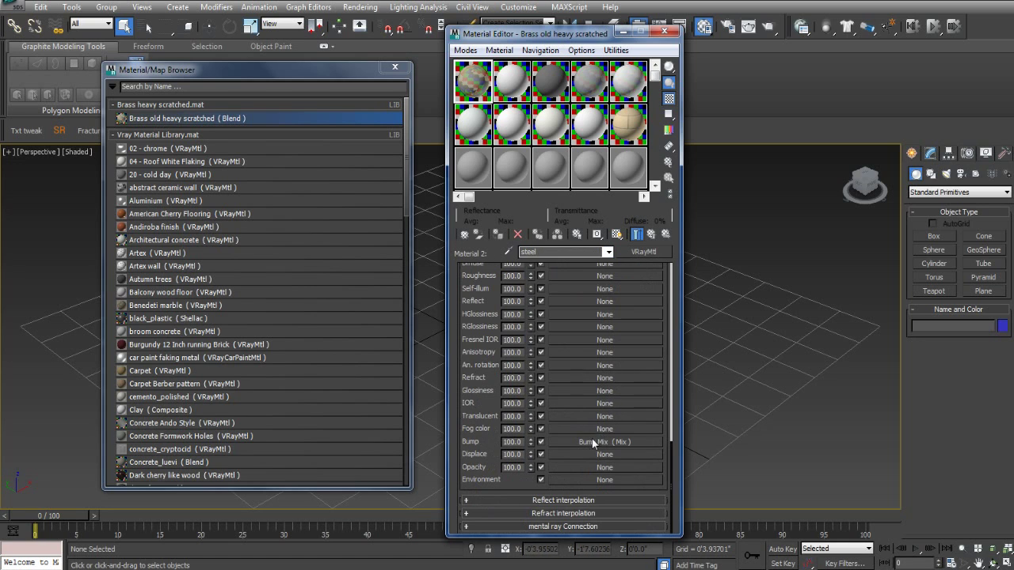
{"action": "left_click", "coordinate": [591, 441]}
{"action": "left_click", "coordinate": [621, 322]}
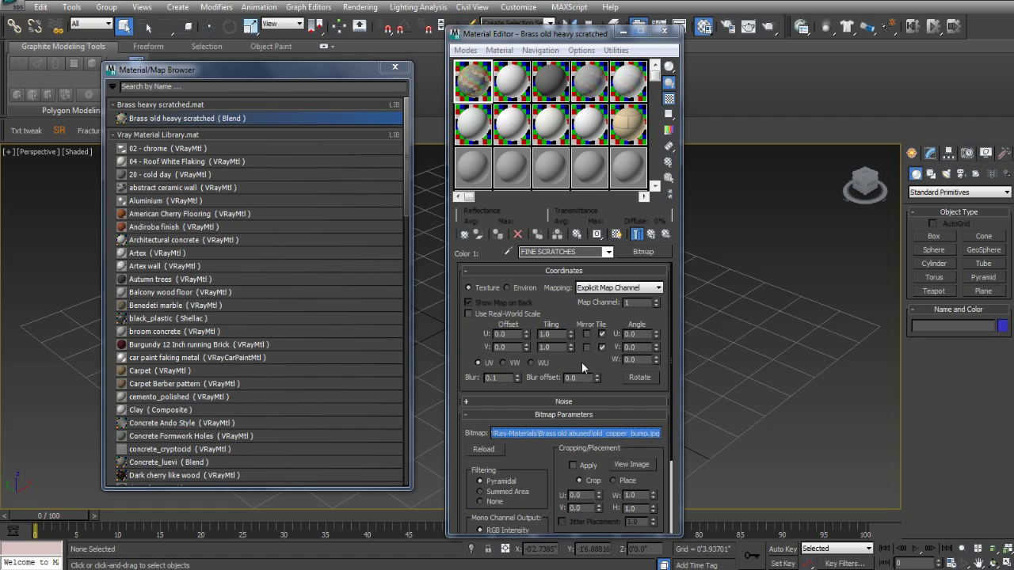
{"action": "left_click", "coordinate": [626, 434]}
{"action": "left_click", "coordinate": [584, 182]}
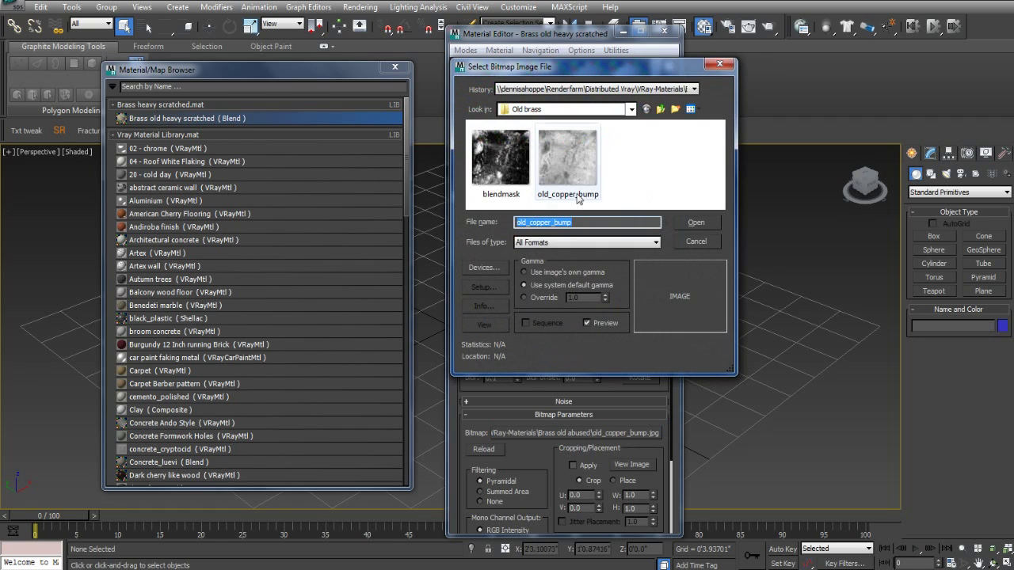
{"action": "left_click", "coordinate": [707, 220]}
Step: Relink the ROUGH BUMPS bitmap in the steel sub-material's bump mix to old_copper_bump from the Old brass folder
{"action": "left_click", "coordinate": [607, 252]}
{"action": "left_click", "coordinate": [586, 287]}
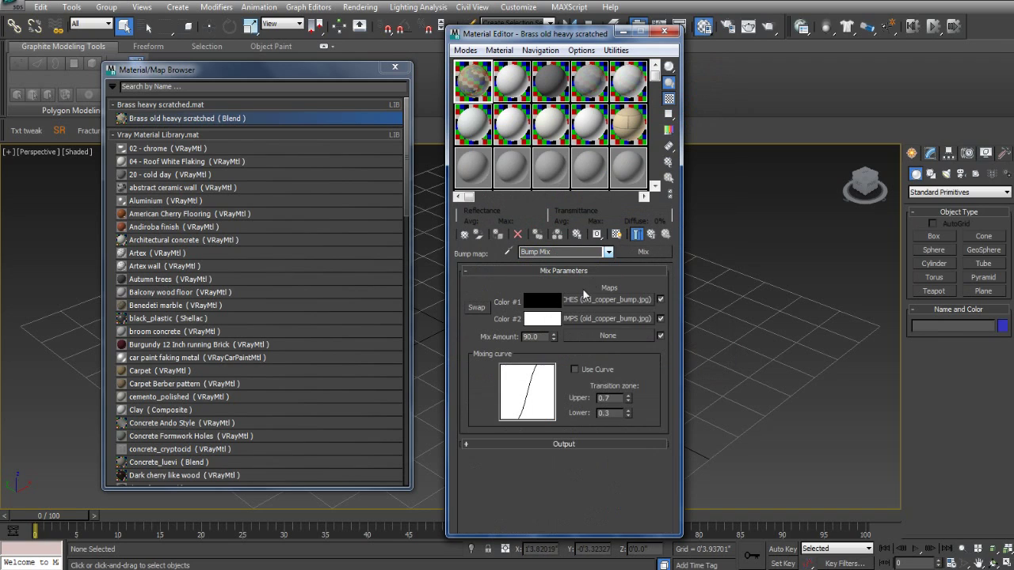
{"action": "left_click", "coordinate": [607, 319]}
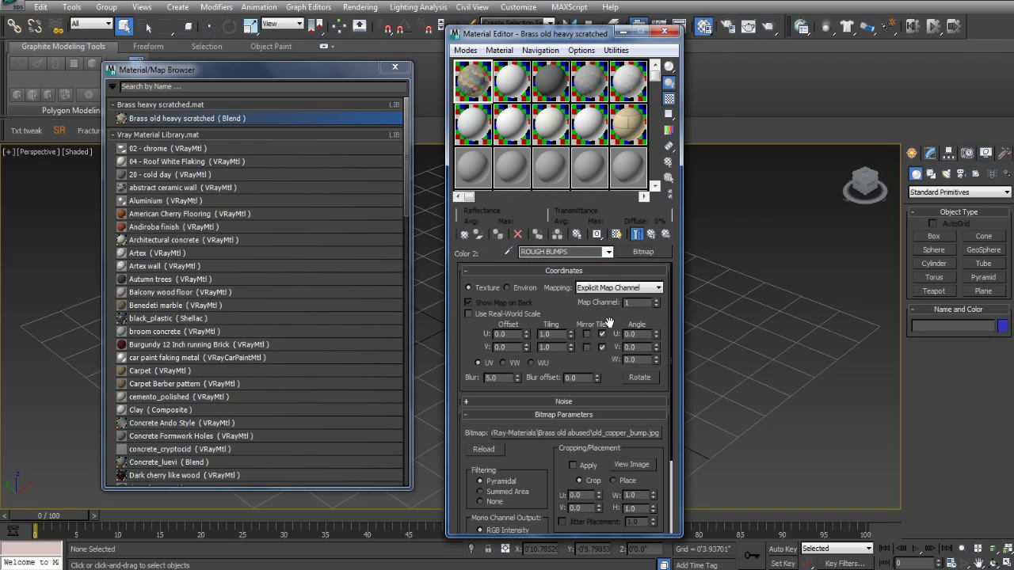
{"action": "left_click", "coordinate": [624, 434]}
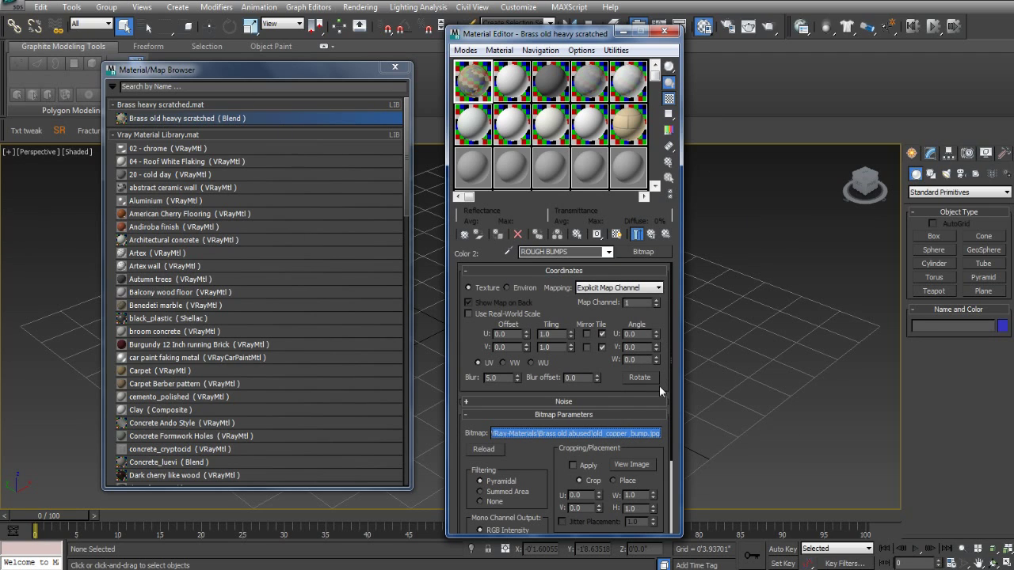
{"action": "left_click", "coordinate": [692, 222]}
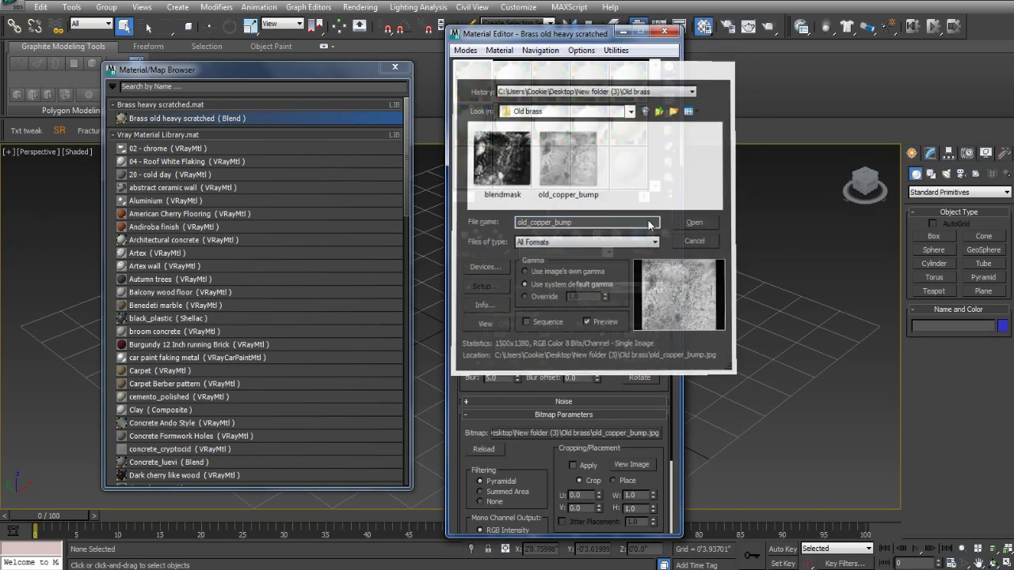
Step: Return from the ROUGH BUMPS bitmap through the bump mix and steel sub-material to the top-level Brass old heavy scratched blend
{"action": "left_click", "coordinate": [608, 251]}
{"action": "left_click", "coordinate": [582, 281]}
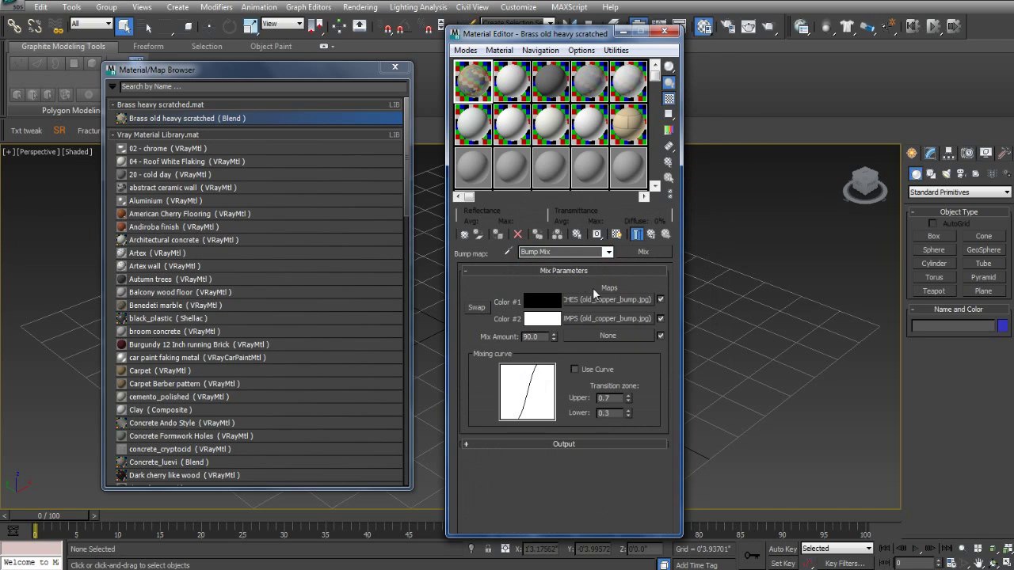
{"action": "left_click", "coordinate": [607, 252]}
{"action": "left_click", "coordinate": [578, 271]}
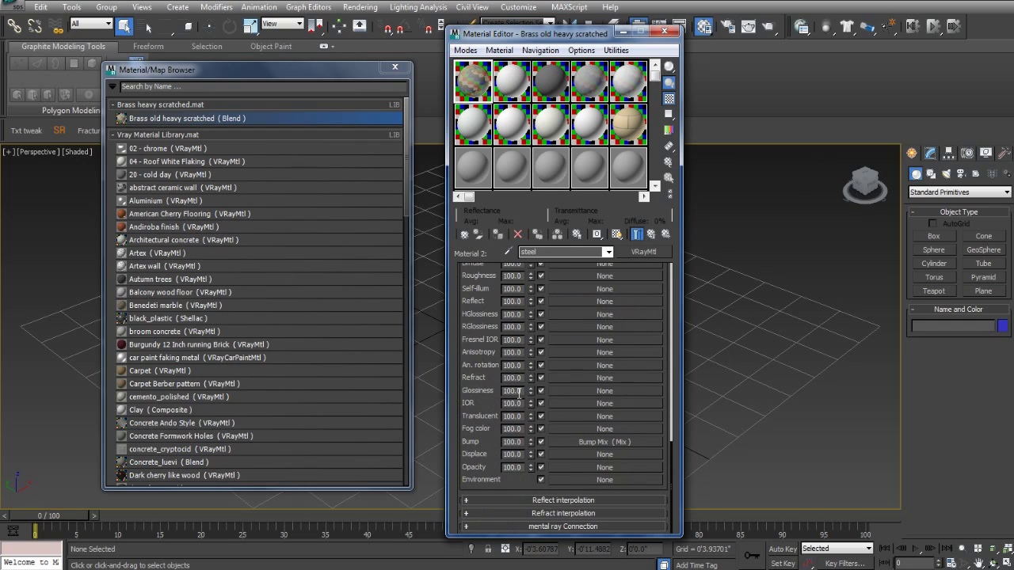
{"action": "left_click", "coordinate": [608, 251]}
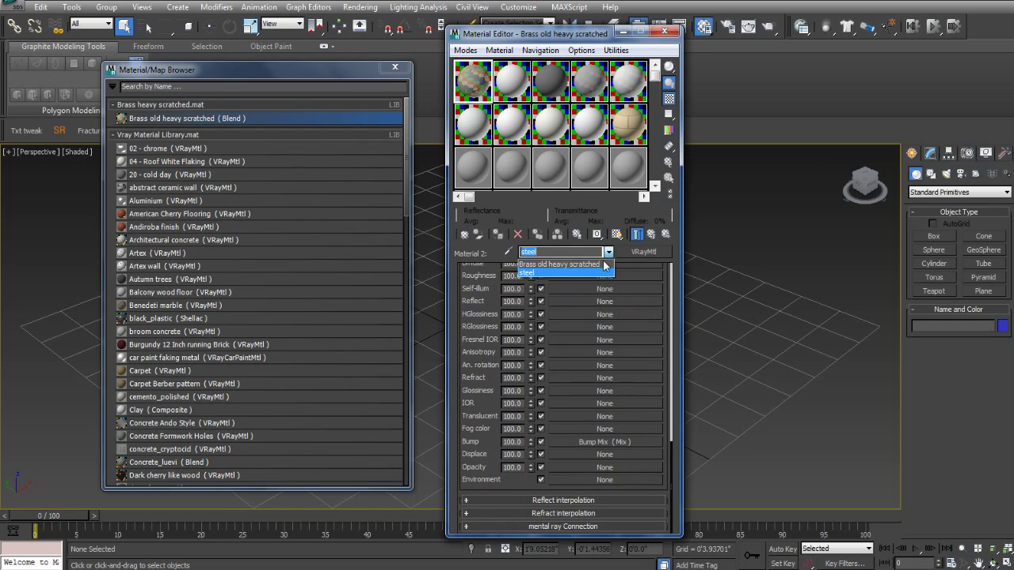
{"action": "left_click", "coordinate": [578, 264]}
Step: Relink the blend's mask bitmap to blendmask from the Old brass folder and return to the blend's top level
{"action": "left_click", "coordinate": [568, 325]}
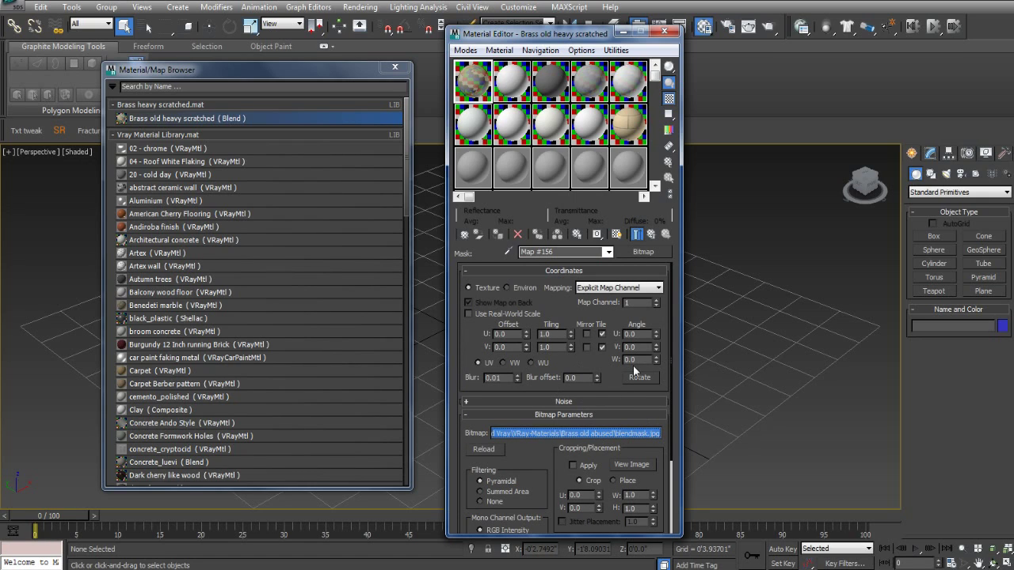
{"action": "left_click", "coordinate": [608, 437]}
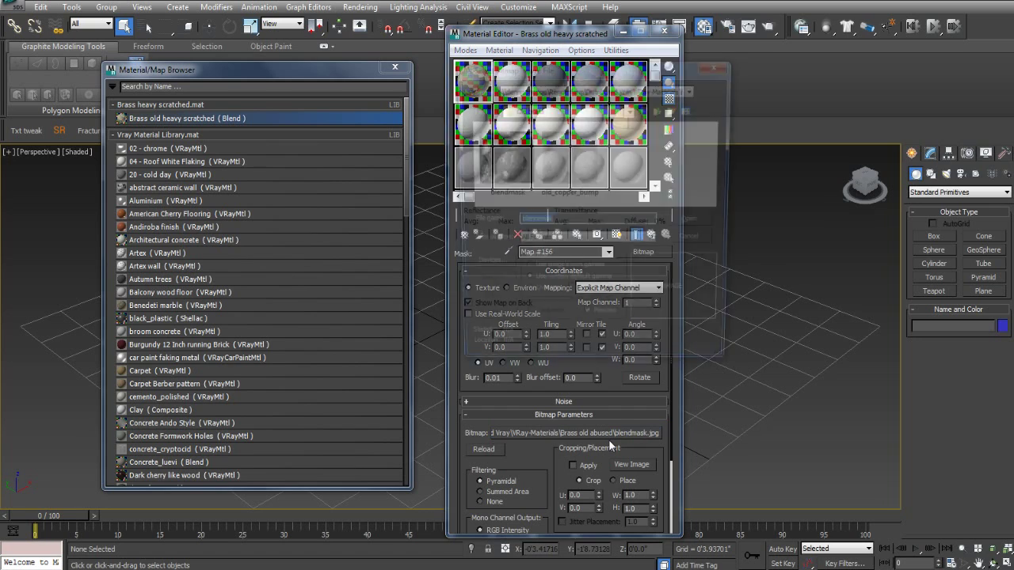
{"action": "left_click", "coordinate": [697, 223]}
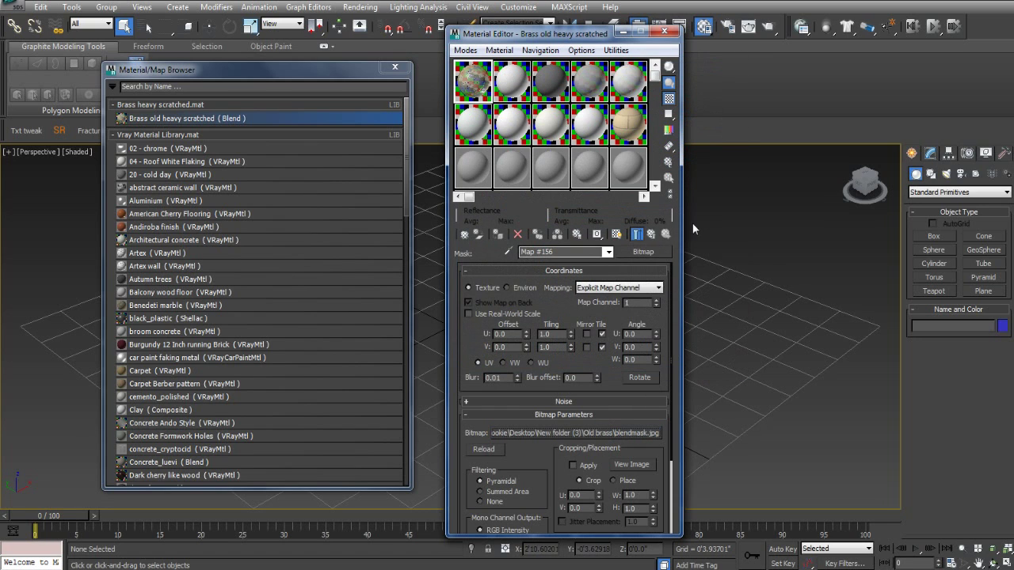
{"action": "left_click", "coordinate": [608, 252]}
{"action": "left_click", "coordinate": [590, 262]}
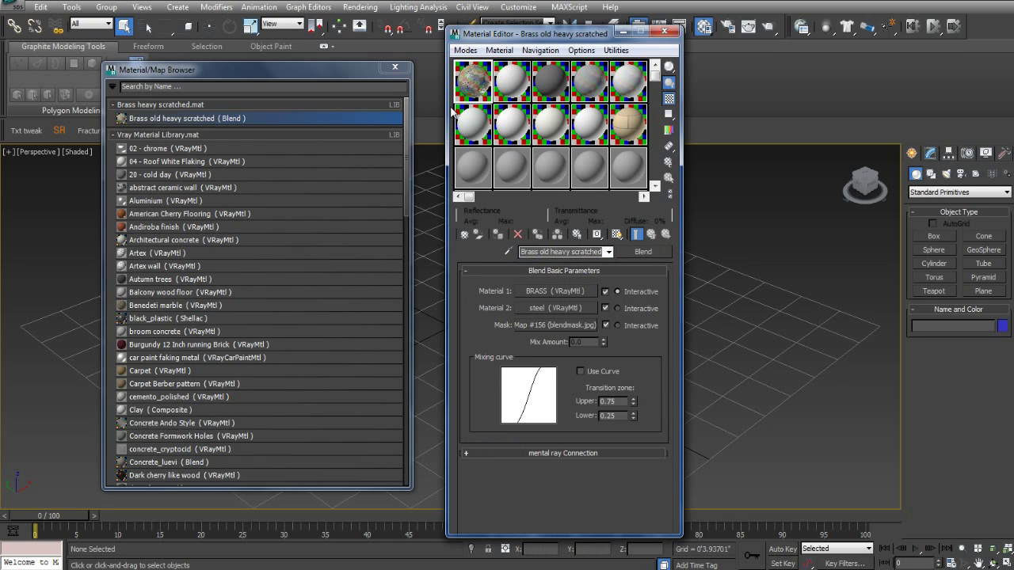
Step: Check which libraries are offered for storing the Brass old heavy scratched material, without storing it
{"action": "left_click_drag", "start_coordinate": [491, 33], "coordinate": [505, 42]}
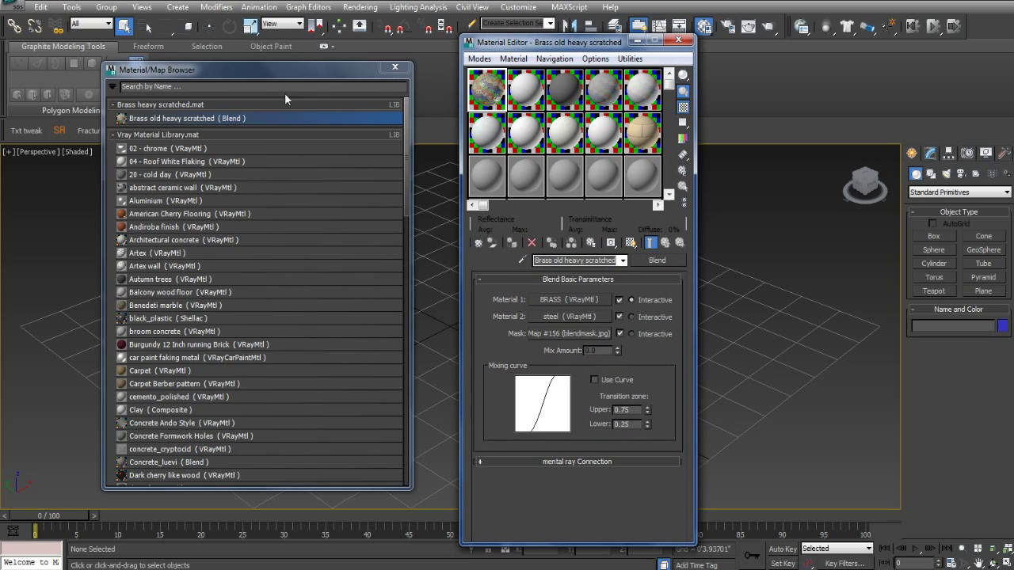
{"action": "left_click", "coordinate": [513, 59]}
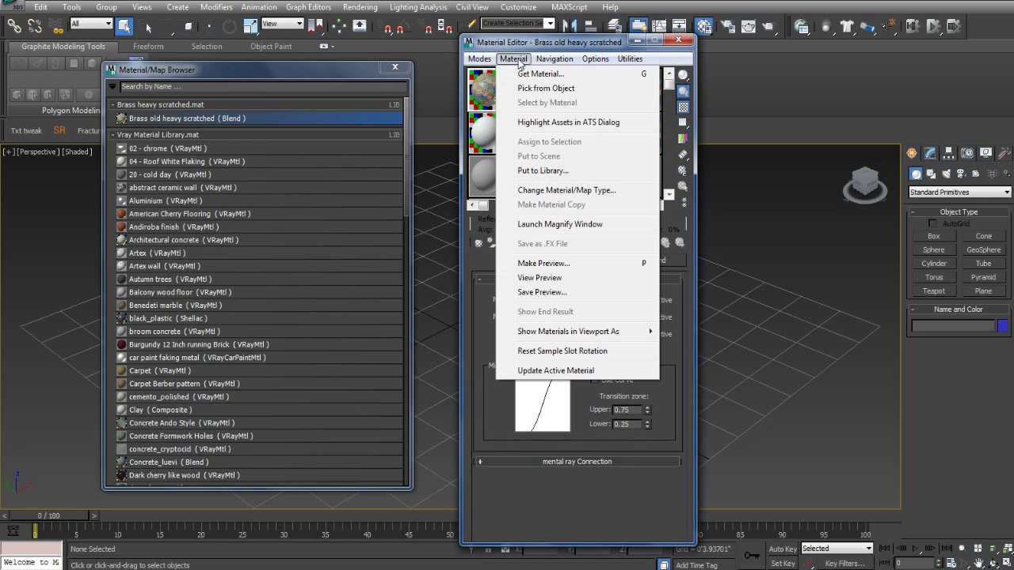
{"action": "left_click", "coordinate": [537, 45]}
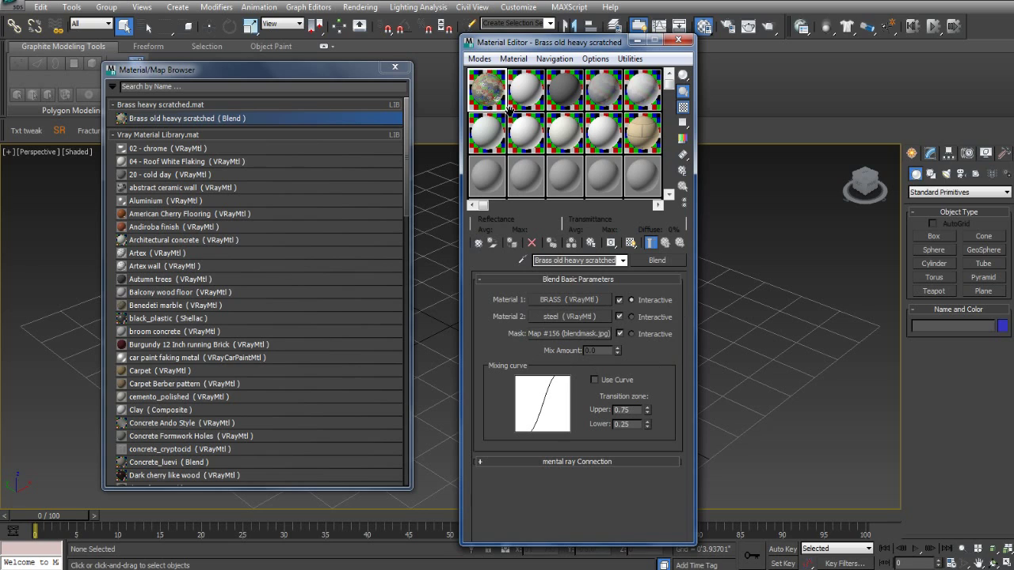
{"action": "left_click", "coordinate": [513, 59]}
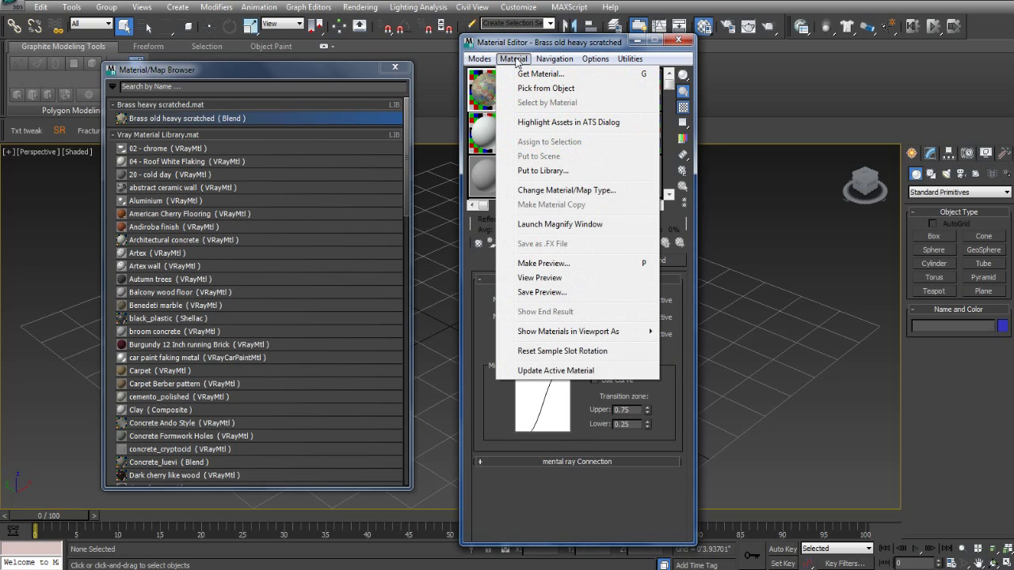
{"action": "left_click", "coordinate": [543, 170]}
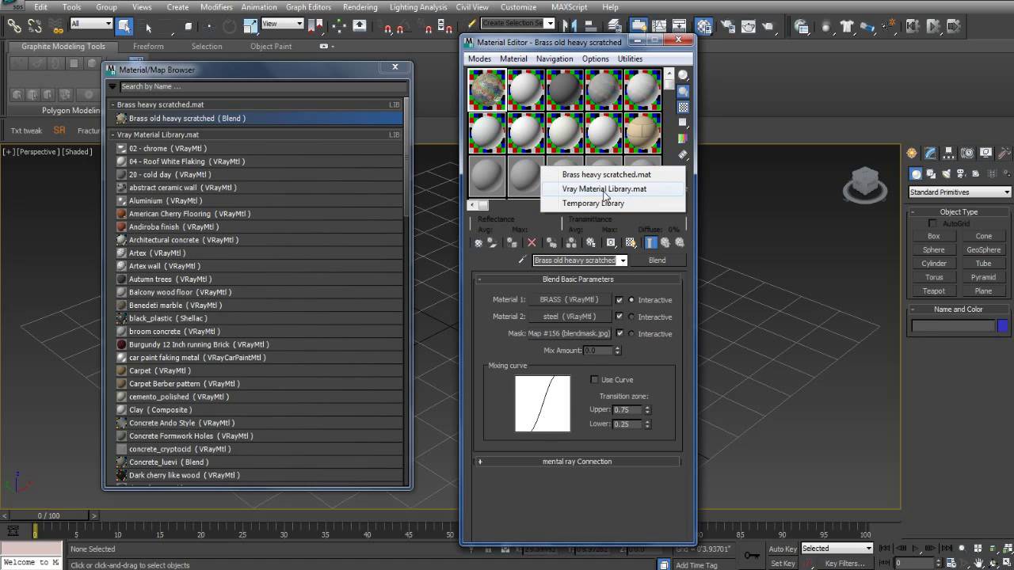
{"action": "left_click", "coordinate": [532, 205]}
Step: Start creating a new material library from the Material/Map Browser options
{"action": "left_click", "coordinate": [173, 136]}
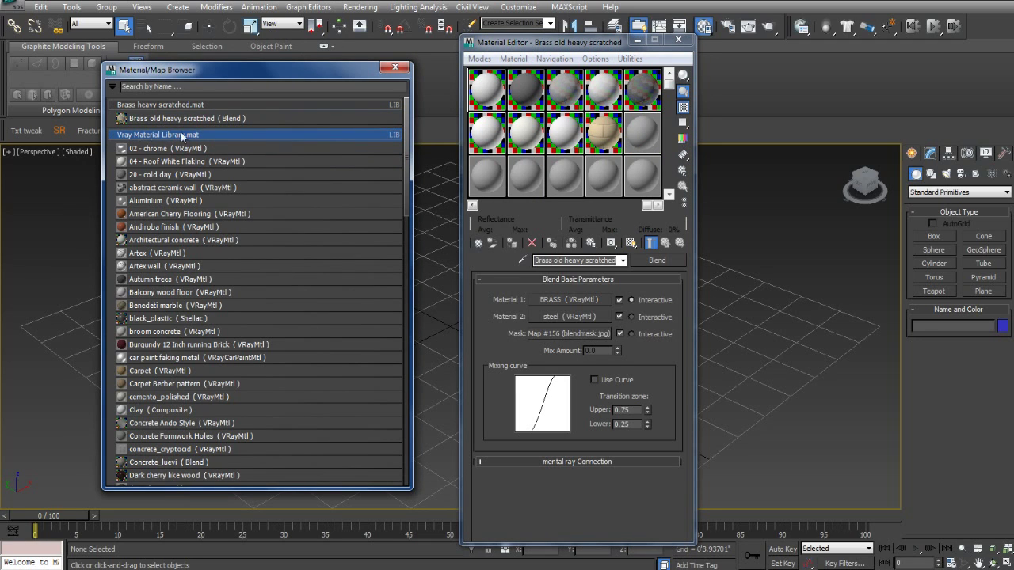
{"action": "left_click", "coordinate": [113, 85]}
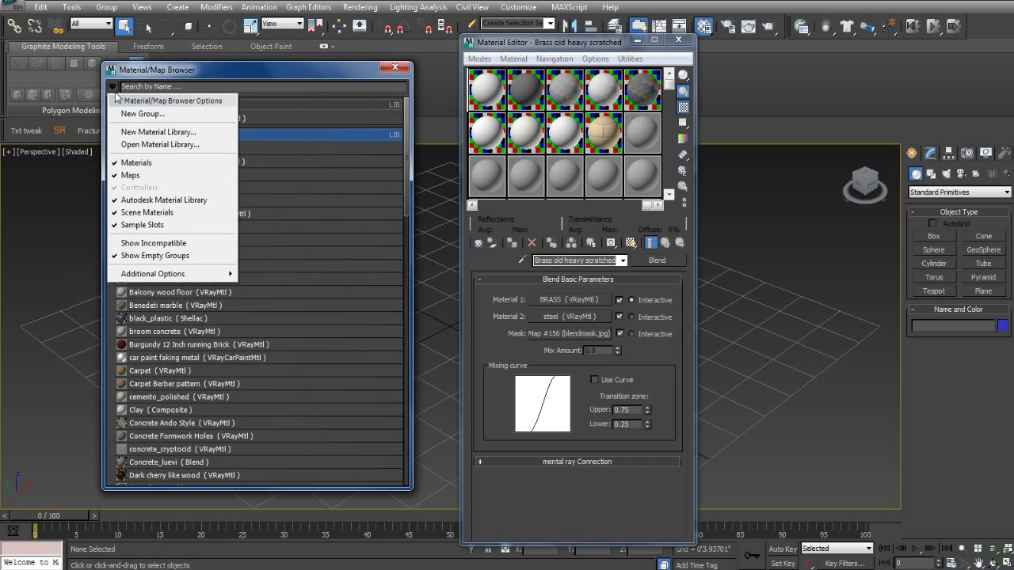
{"action": "left_click", "coordinate": [144, 133]}
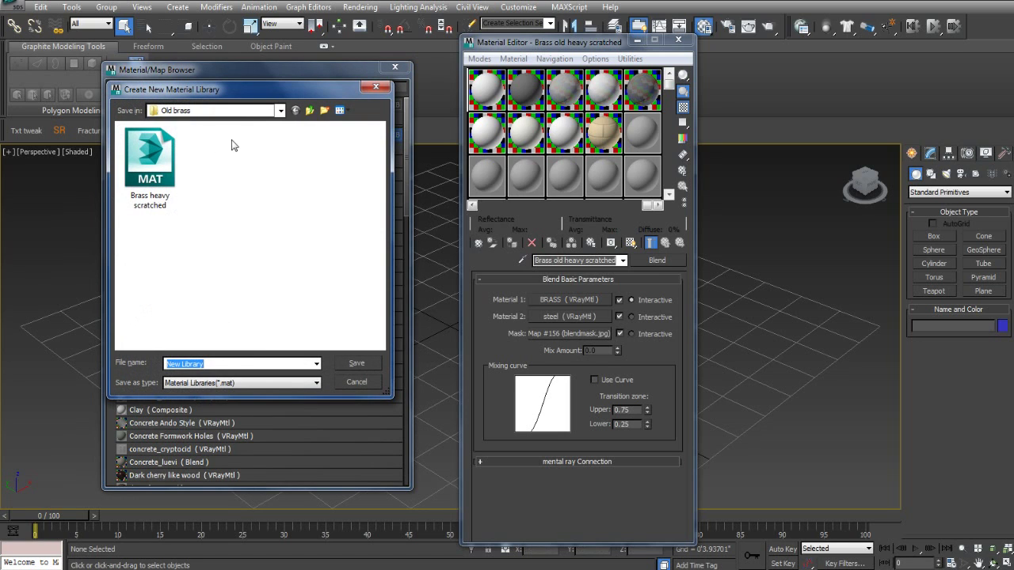
{"action": "left_click", "coordinate": [244, 112]}
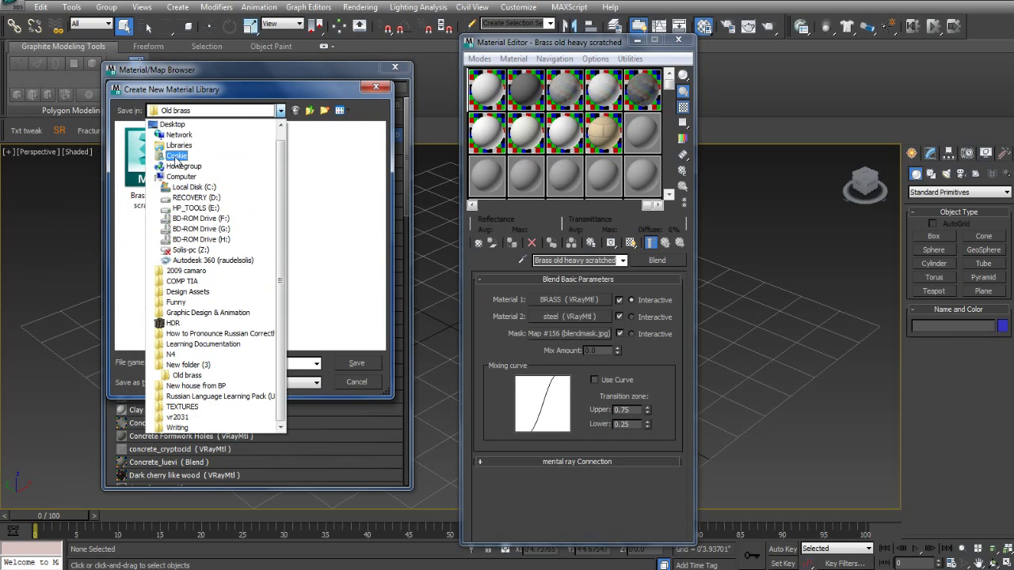
{"action": "left_click", "coordinate": [176, 156]}
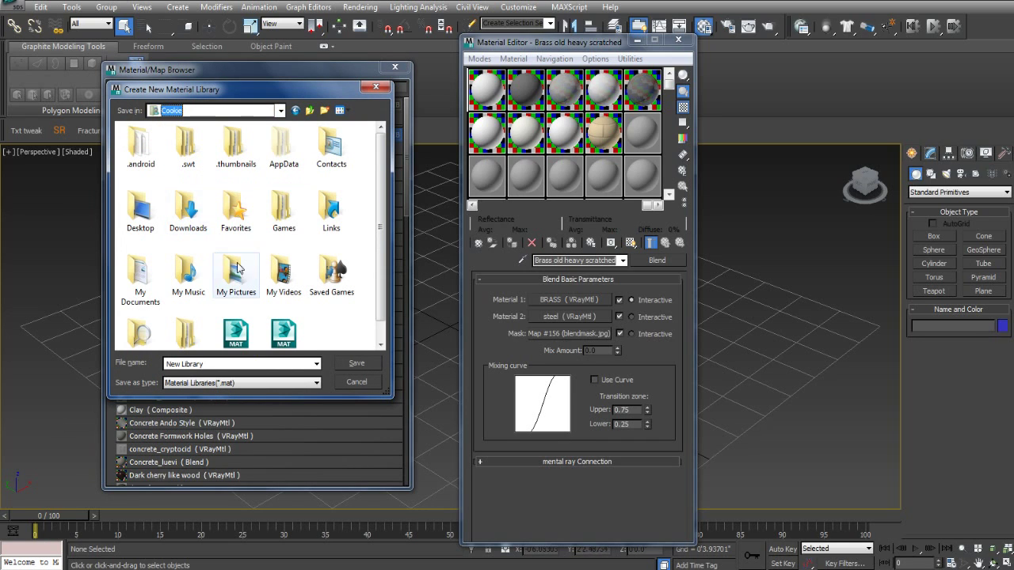
{"action": "left_click", "coordinate": [237, 111]}
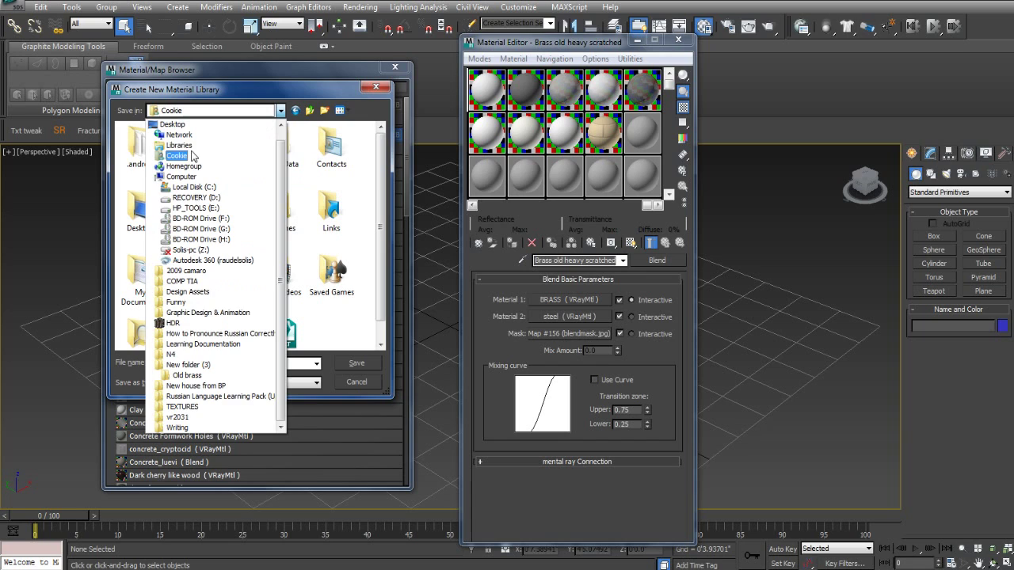
{"action": "left_click", "coordinate": [190, 156]}
{"action": "scroll", "coordinate": [376, 200], "scroll_direction": "down", "scroll_amount": 1}
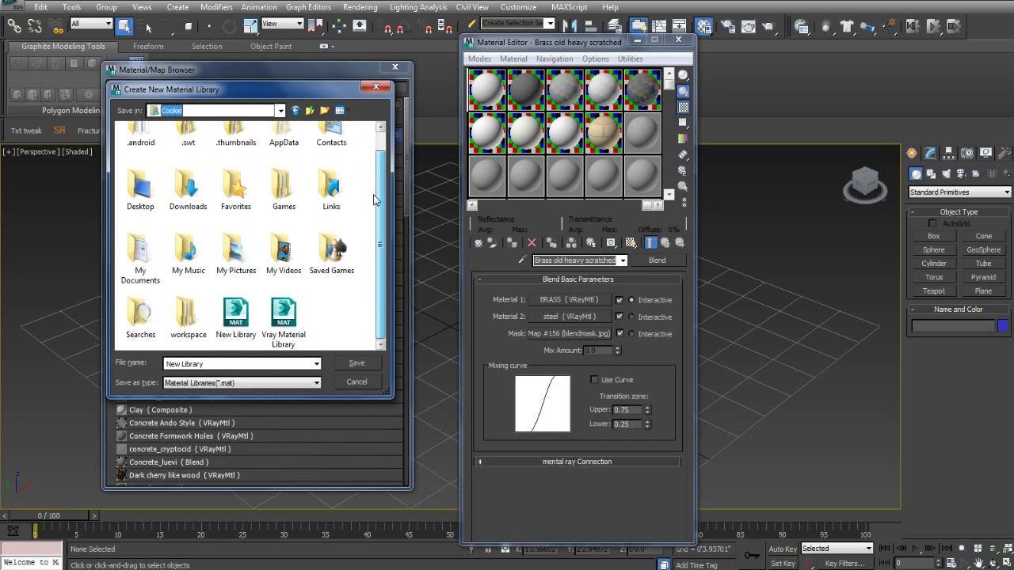
{"action": "scroll", "coordinate": [376, 200], "scroll_direction": "up", "scroll_amount": 2}
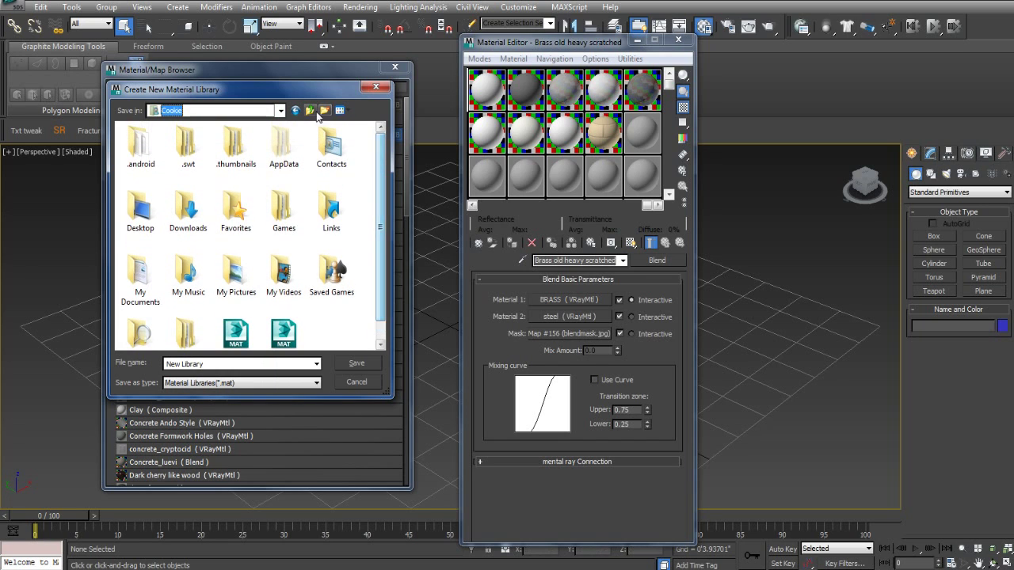
{"action": "left_click", "coordinate": [280, 111]}
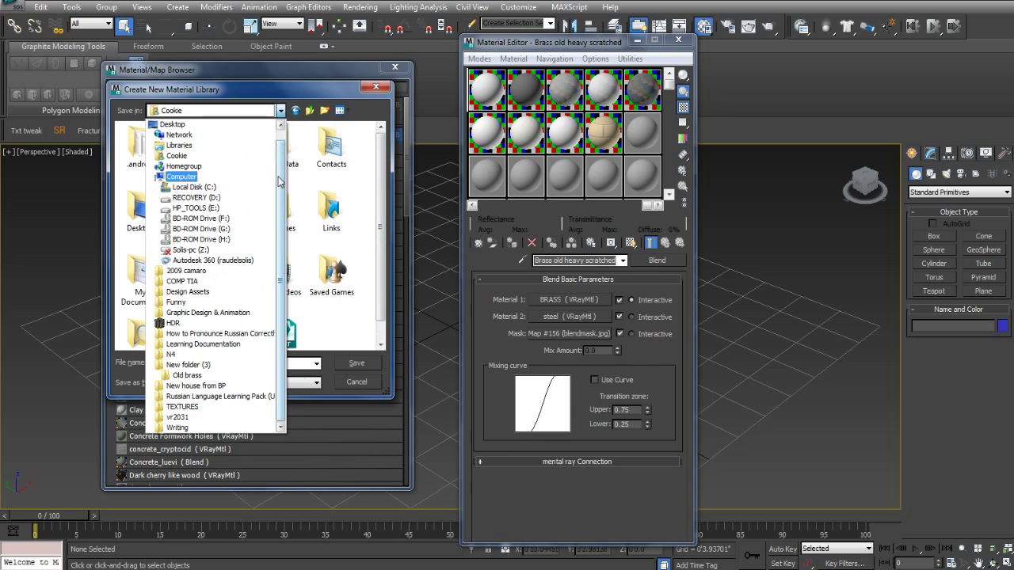
{"action": "left_click", "coordinate": [199, 156]}
{"action": "left_click", "coordinate": [310, 111]}
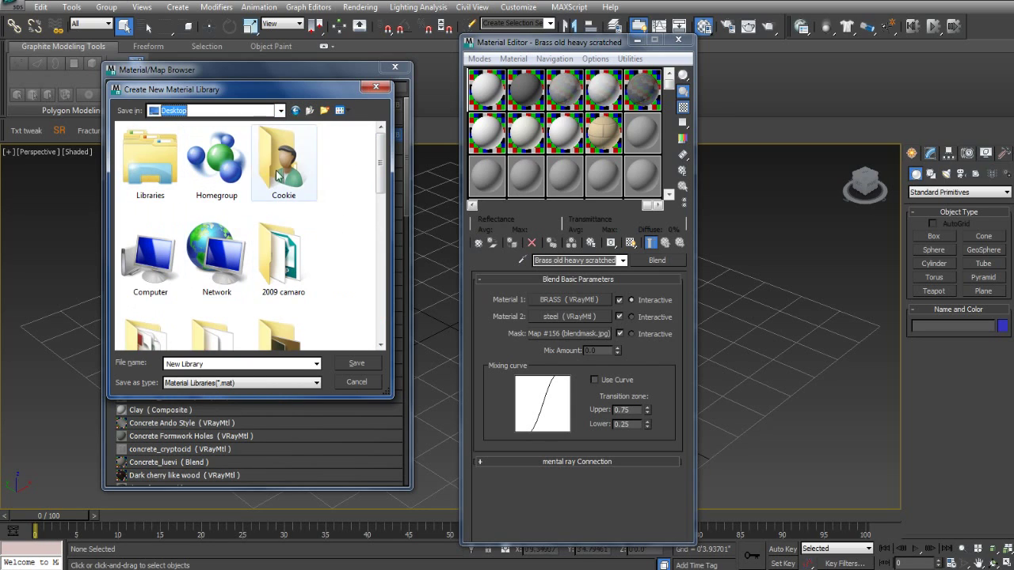
{"action": "double_click", "coordinate": [276, 175]}
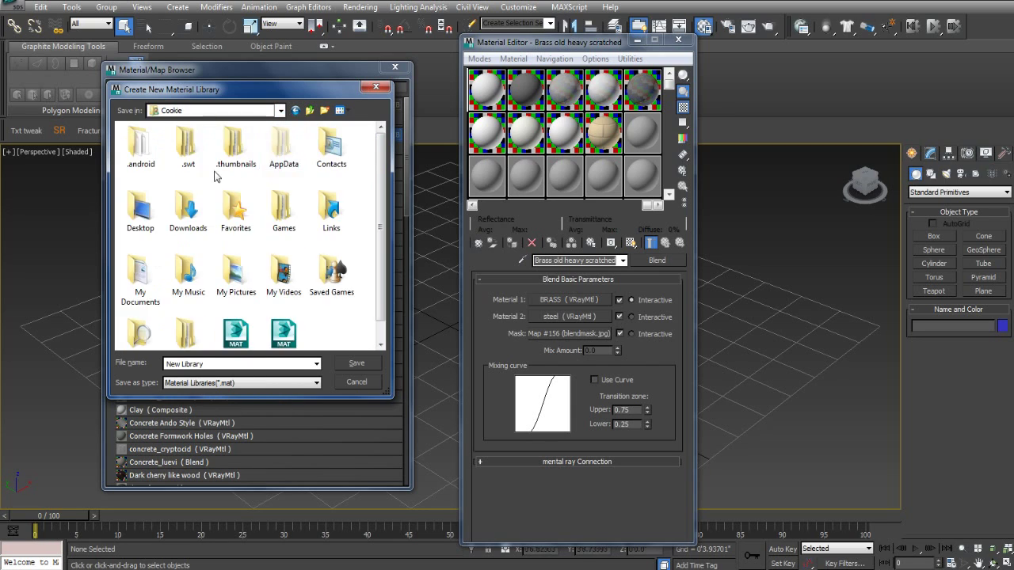
{"action": "left_click", "coordinate": [146, 208]}
{"action": "scroll", "coordinate": [309, 225], "scroll_direction": "down", "scroll_amount": 1}
{"action": "scroll", "coordinate": [308, 225], "scroll_direction": "up", "scroll_amount": 1}
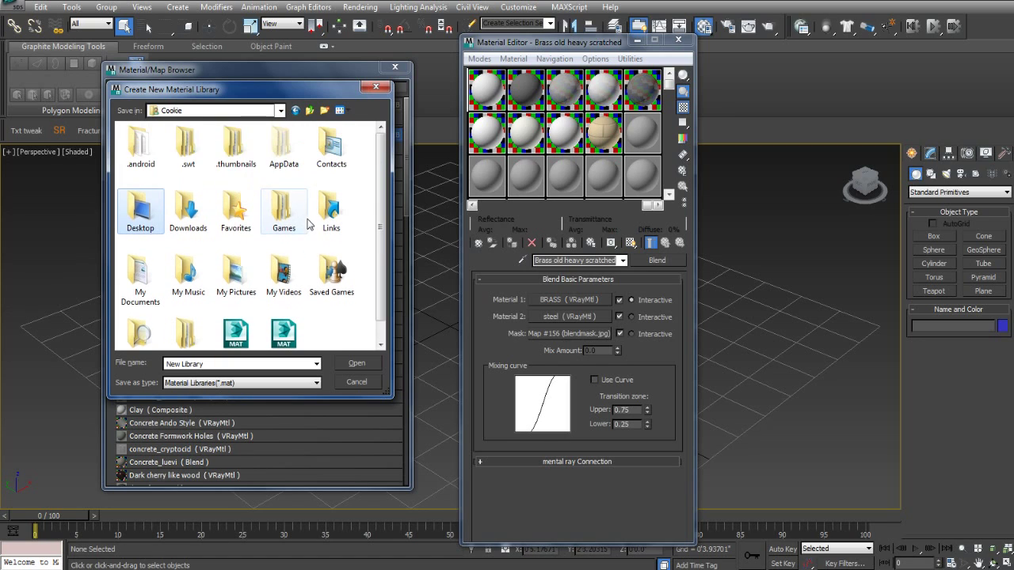
{"action": "left_click", "coordinate": [196, 110]}
{"action": "key", "text": "d"}
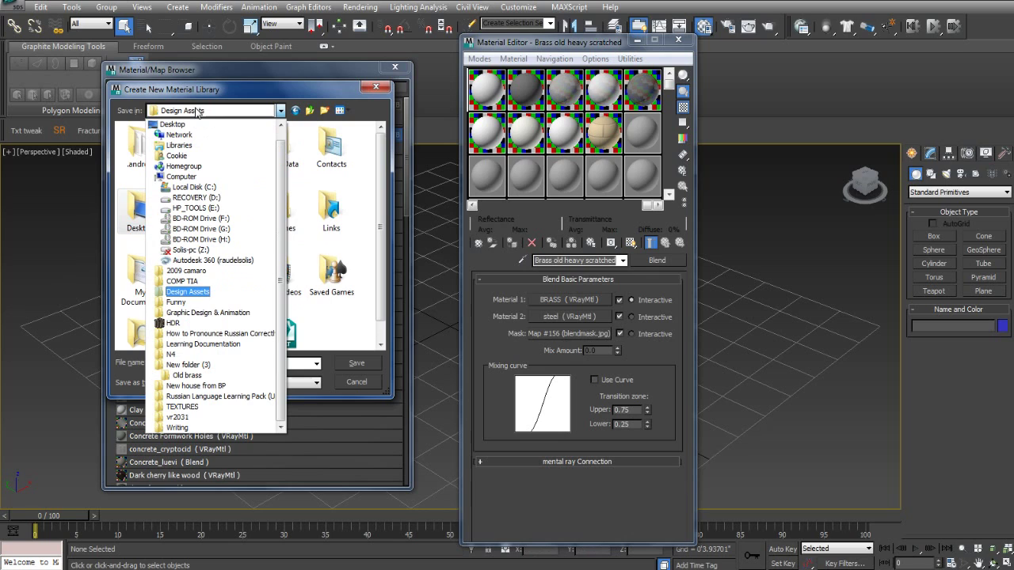
{"action": "key", "text": "c"}
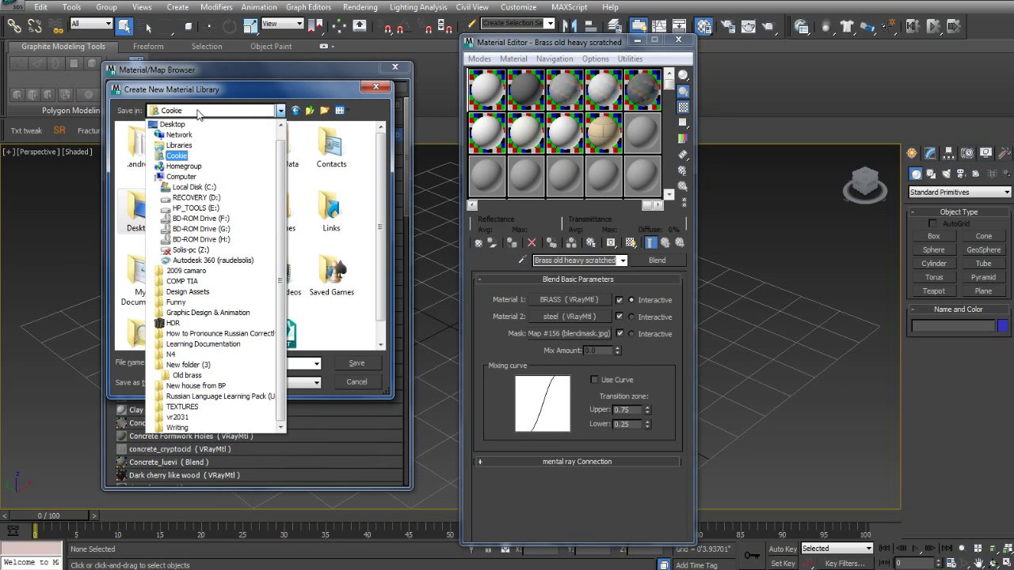
Step: Save the new material library as Concrete in the Documents library folder
{"action": "left_click", "coordinate": [179, 146]}
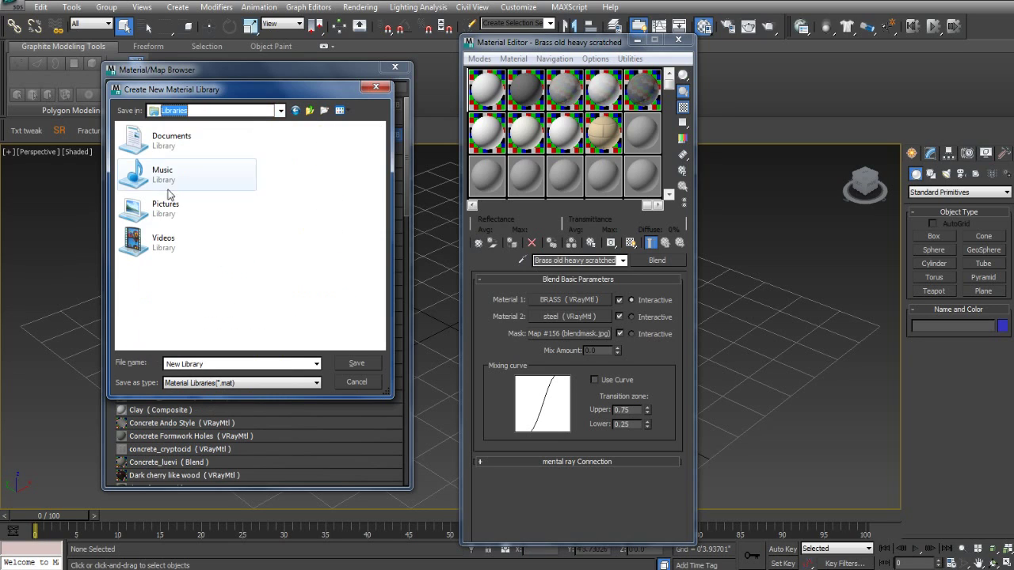
{"action": "double_click", "coordinate": [170, 138]}
{"action": "scroll", "coordinate": [377, 220], "scroll_direction": "down", "scroll_amount": 5}
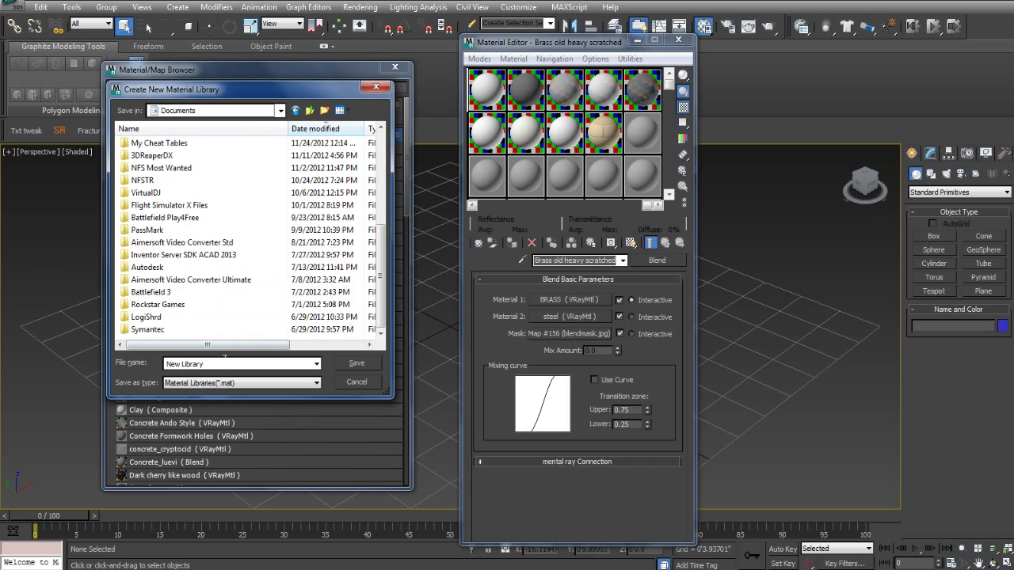
{"action": "left_click", "coordinate": [396, 261]}
{"action": "type", "text": "Concrete"}
{"action": "left_click", "coordinate": [364, 362]}
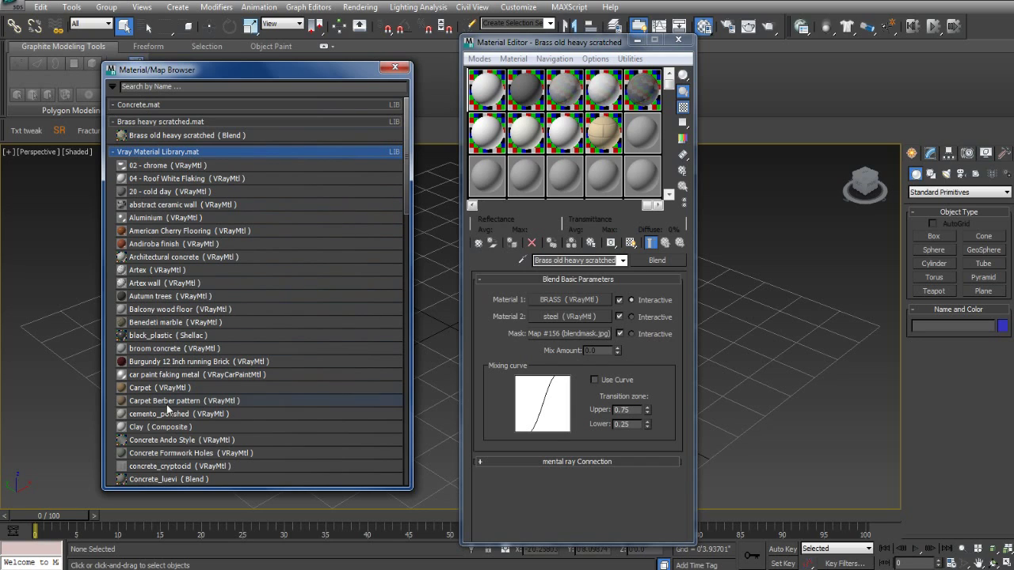
Step: Copy the cemento_polished material from Vray Material Library.mat into the Concrete.mat library
{"action": "left_click_drag", "start_coordinate": [159, 418], "coordinate": [141, 108]}
{"action": "scroll", "coordinate": [304, 229], "scroll_direction": "down", "scroll_amount": 8}
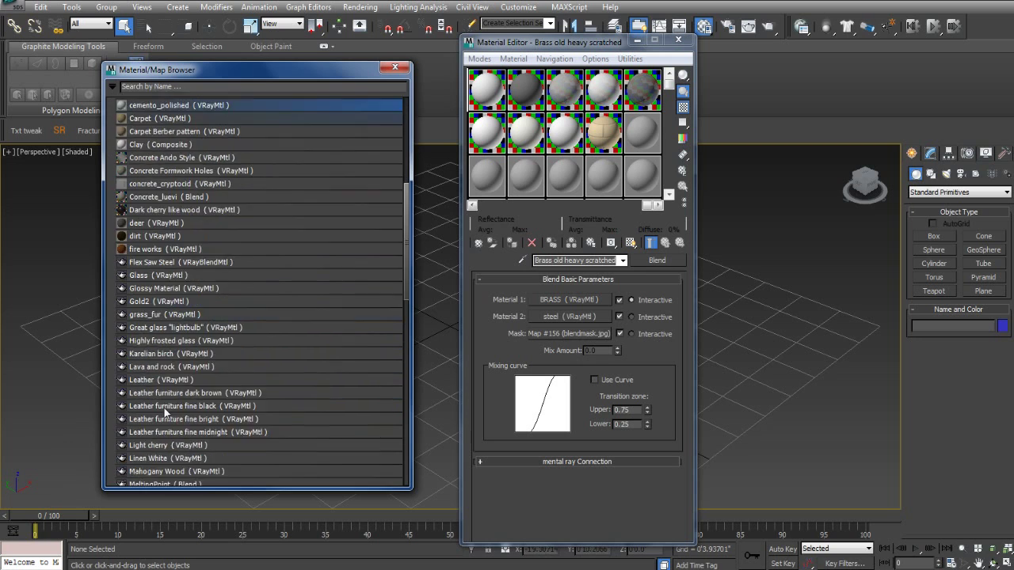
{"action": "scroll", "coordinate": [165, 410], "scroll_direction": "down", "scroll_amount": 8}
{"action": "scroll", "coordinate": [153, 272], "scroll_direction": "up", "scroll_amount": 15}
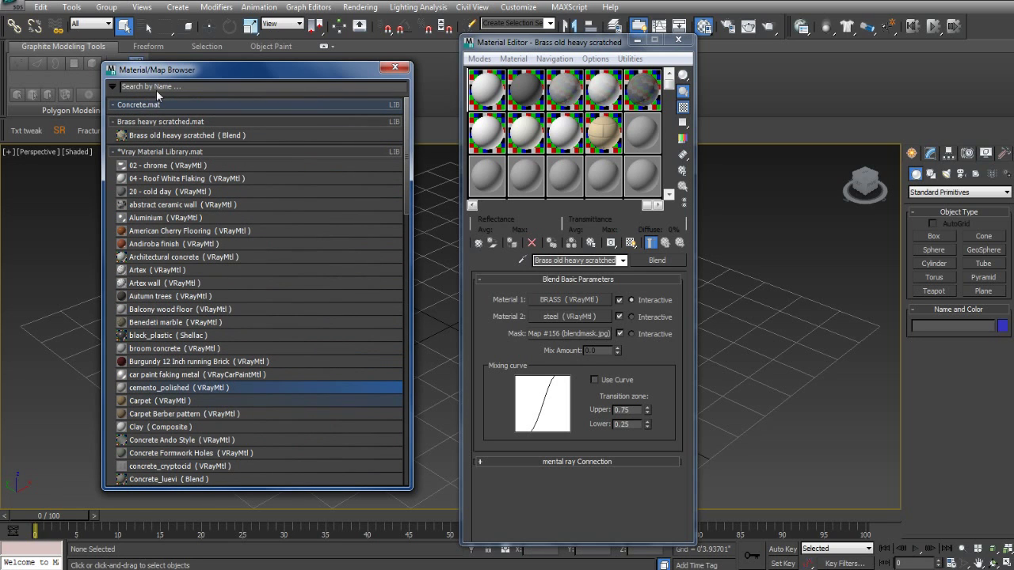
{"action": "left_click_drag", "start_coordinate": [148, 340], "coordinate": [148, 115]}
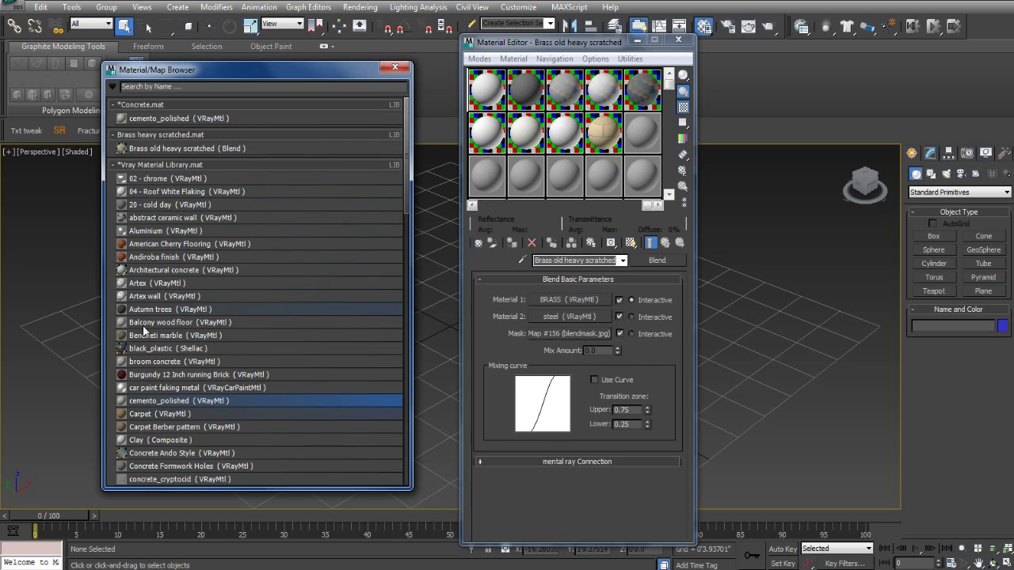
Step: Copy the Concrete Ando Style material into the Concrete.mat library and remove it from Vray Material Library.mat
{"action": "mouse_move", "coordinate": [143, 405]}
{"action": "left_mouse_down"}
{"action": "mouse_move", "coordinate": [144, 187]}
{"action": "mouse_move", "coordinate": [162, 118]}
{"action": "mouse_move", "coordinate": [156, 402]}
{"action": "left_mouse_up"}
{"action": "scroll", "coordinate": [201, 401], "scroll_direction": "down", "scroll_amount": 1}
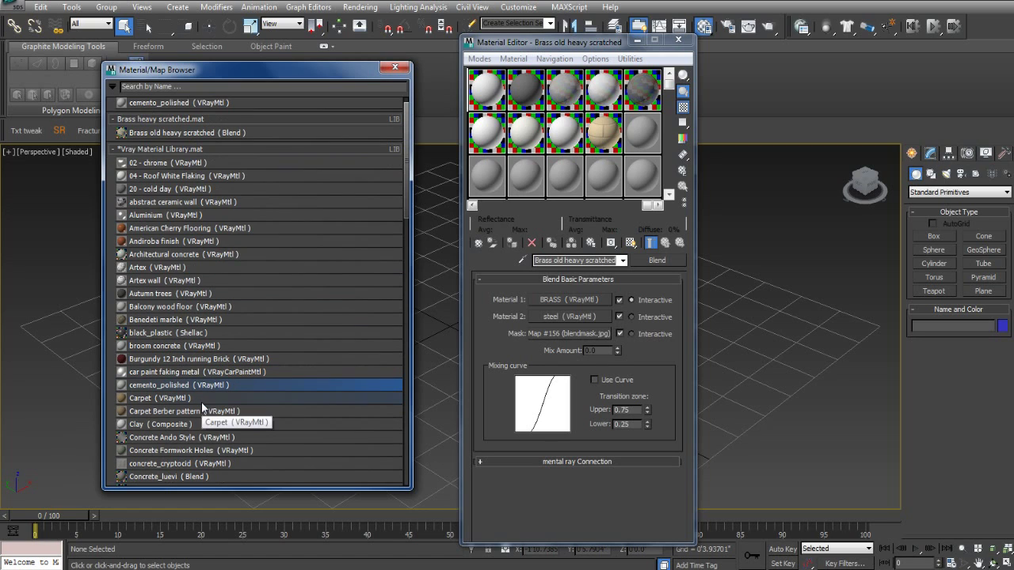
{"action": "scroll", "coordinate": [201, 401], "scroll_direction": "down", "scroll_amount": 1}
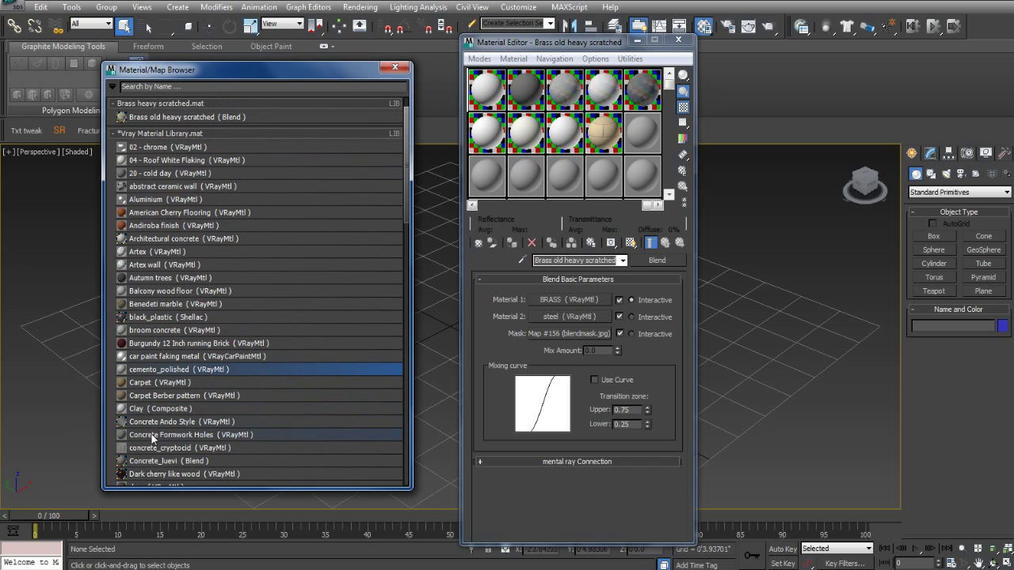
{"action": "mouse_move", "coordinate": [158, 423]}
{"action": "left_mouse_down"}
{"action": "mouse_move", "coordinate": [170, 120]}
{"action": "mouse_move", "coordinate": [159, 148]}
{"action": "mouse_move", "coordinate": [160, 427]}
{"action": "mouse_move", "coordinate": [199, 92]}
{"action": "mouse_move", "coordinate": [192, 125]}
{"action": "mouse_move", "coordinate": [180, 113]}
{"action": "mouse_move", "coordinate": [166, 424]}
{"action": "mouse_move", "coordinate": [163, 407]}
{"action": "left_mouse_up"}
{"action": "right_click", "coordinate": [160, 404]}
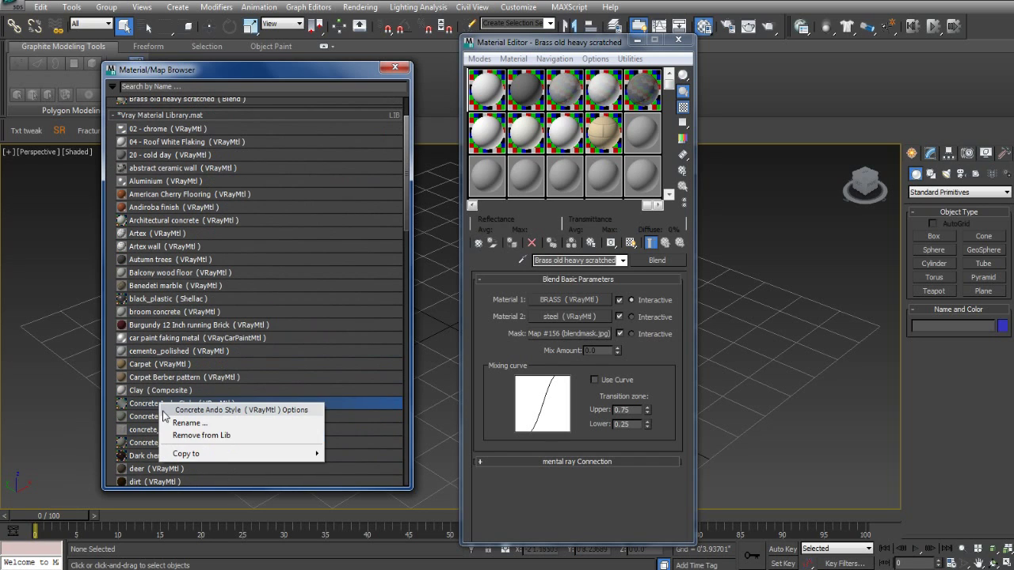
{"action": "left_click", "coordinate": [210, 437]}
Step: Copy the Concrete Formwork Holes material into the Concrete.mat library and collapse the Brass heavy scratched.mat library
{"action": "left_click_drag", "start_coordinate": [156, 403], "coordinate": [194, 127]}
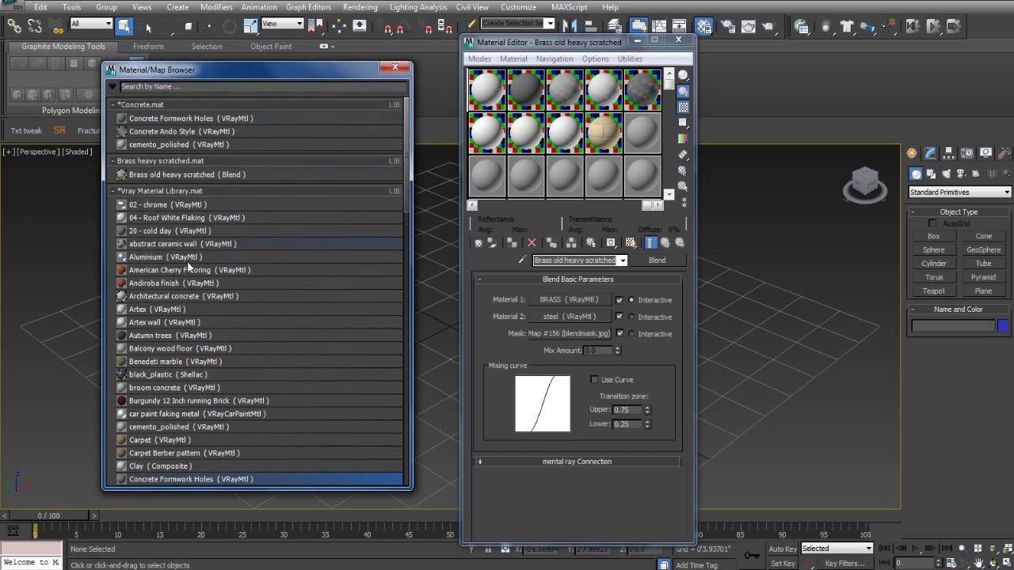
{"action": "scroll", "coordinate": [188, 266], "scroll_direction": "down", "scroll_amount": 3}
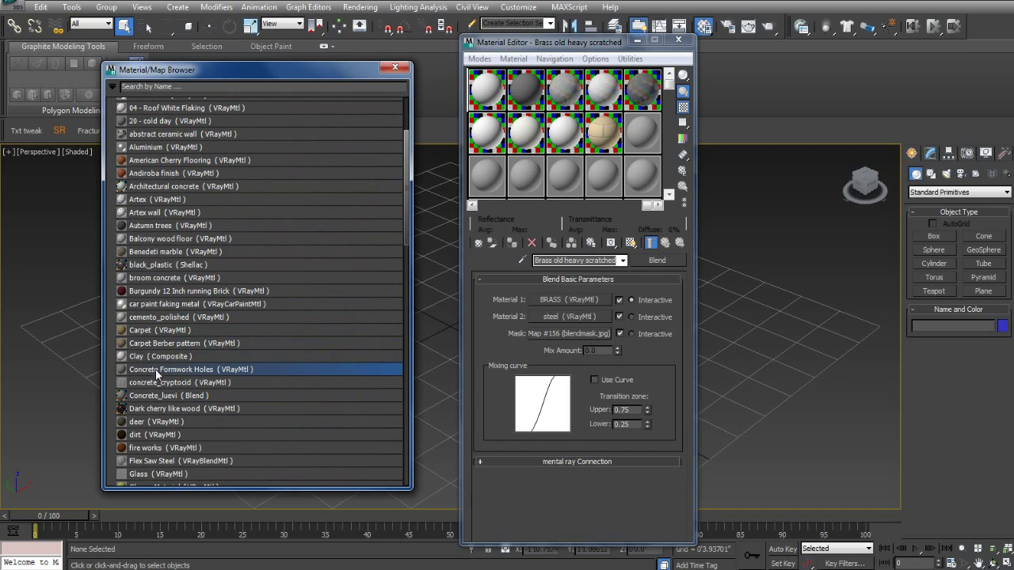
{"action": "scroll", "coordinate": [167, 291], "scroll_direction": "up", "scroll_amount": 3}
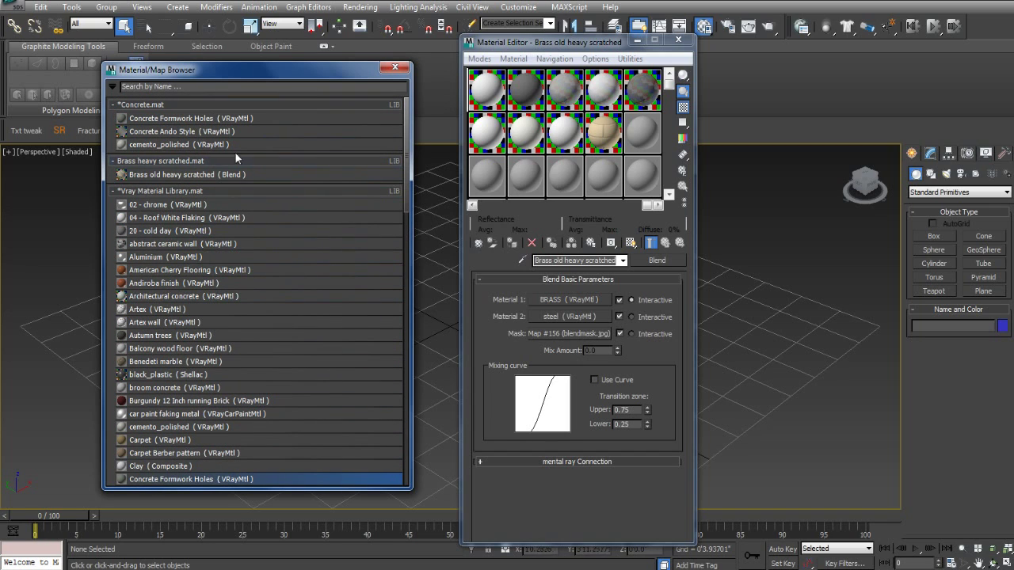
{"action": "left_click", "coordinate": [121, 161]}
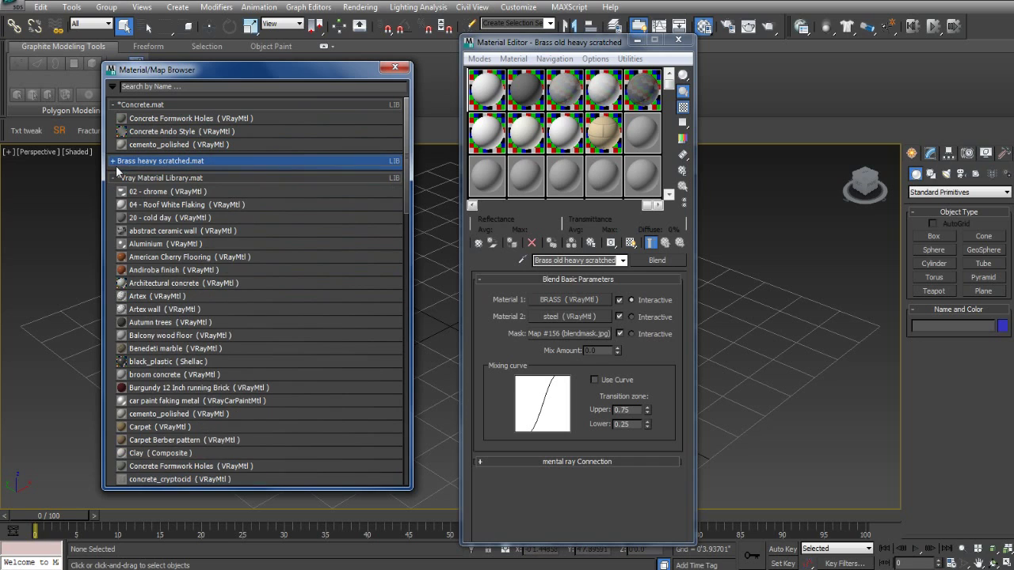
Step: Create a new group named Vray material library in the Material/Map Browser
{"action": "left_click", "coordinate": [113, 86]}
{"action": "mouse_move", "coordinate": [169, 70]}
{"action": "left_mouse_down"}
{"action": "mouse_move", "coordinate": [182, 77]}
{"action": "mouse_move", "coordinate": [171, 77]}
{"action": "left_mouse_up"}
{"action": "left_click", "coordinate": [113, 93]}
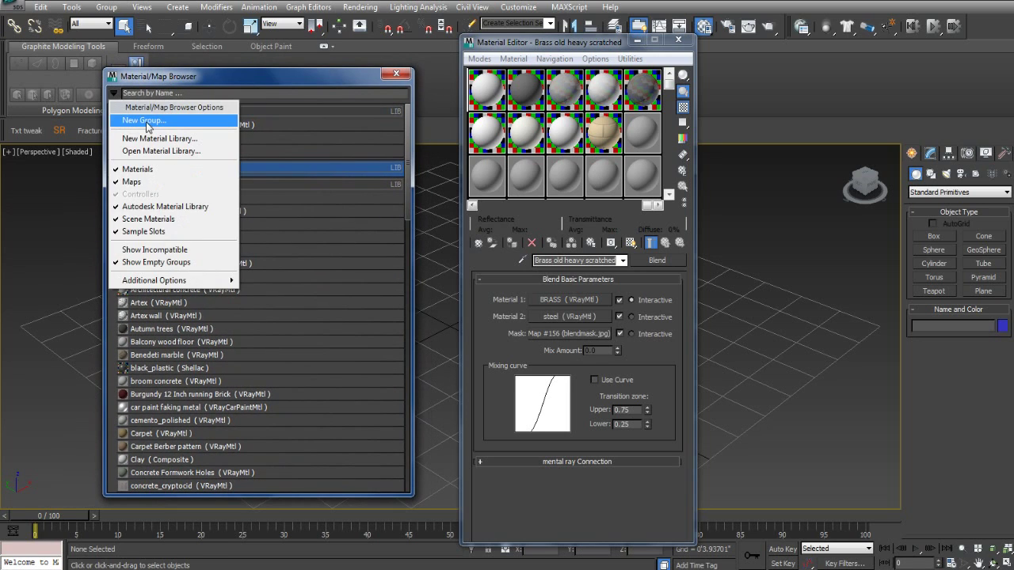
{"action": "left_click", "coordinate": [145, 121]}
{"action": "type", "text": "V"}
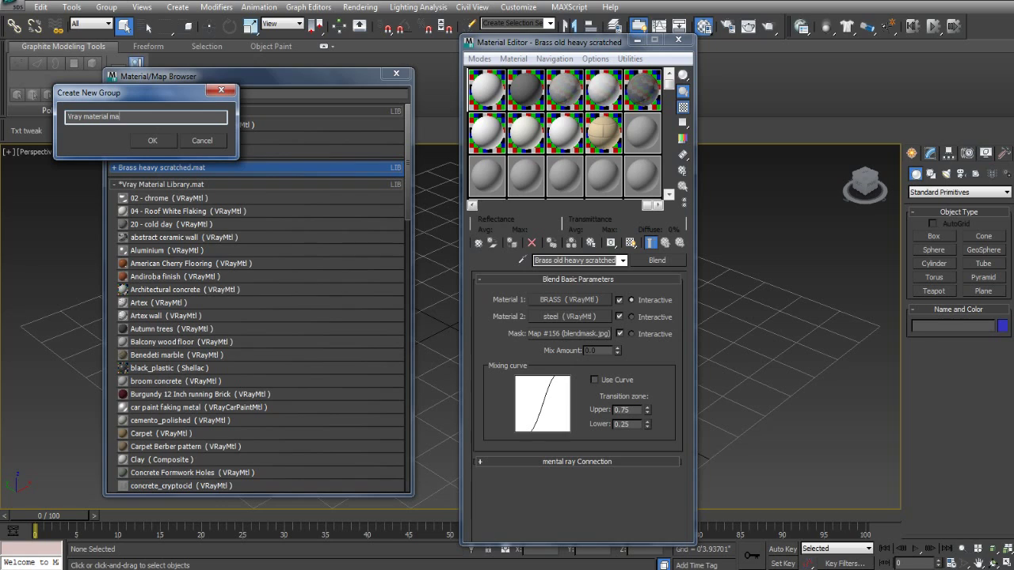
{"action": "type", "text": "ray material library"}
{"action": "left_click", "coordinate": [152, 140]}
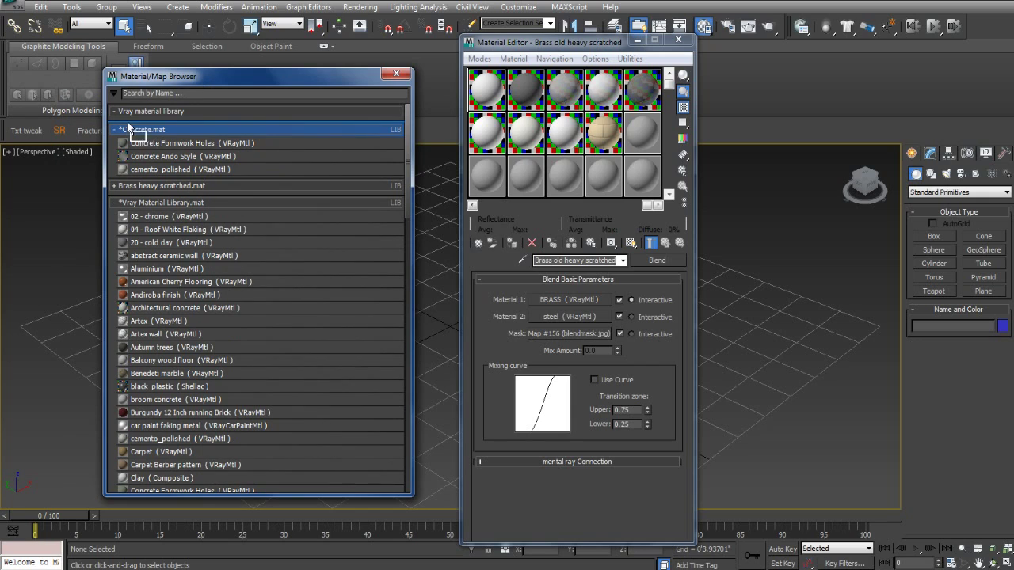
Step: Move the Concrete.mat library into the Vray material library group and collapse it
{"action": "left_click", "coordinate": [130, 129]}
{"action": "left_click_drag", "start_coordinate": [136, 127], "coordinate": [136, 115]}
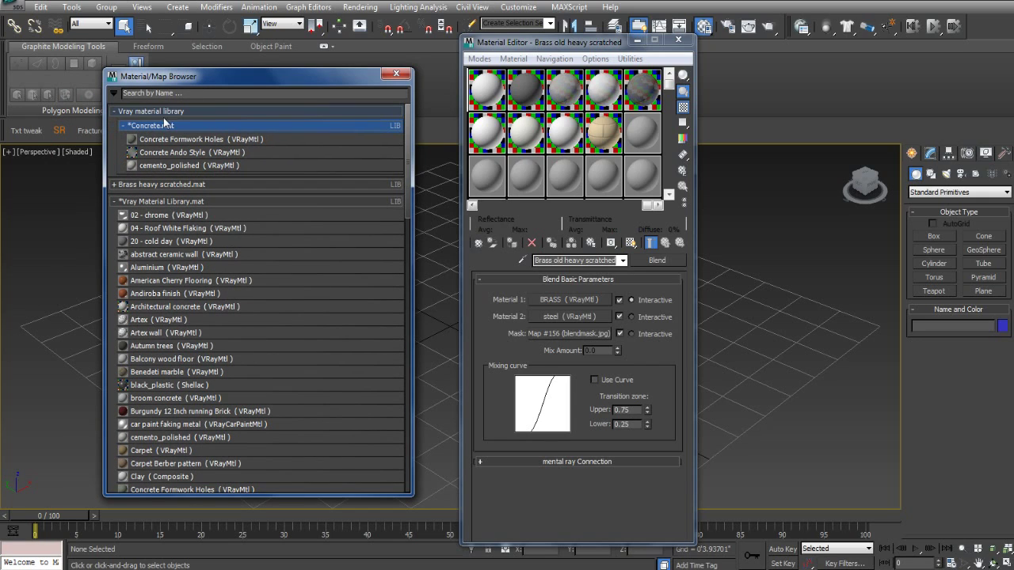
{"action": "left_click", "coordinate": [124, 125]}
Step: Create a new material library named Wood in the Documents folder
{"action": "left_click", "coordinate": [114, 93]}
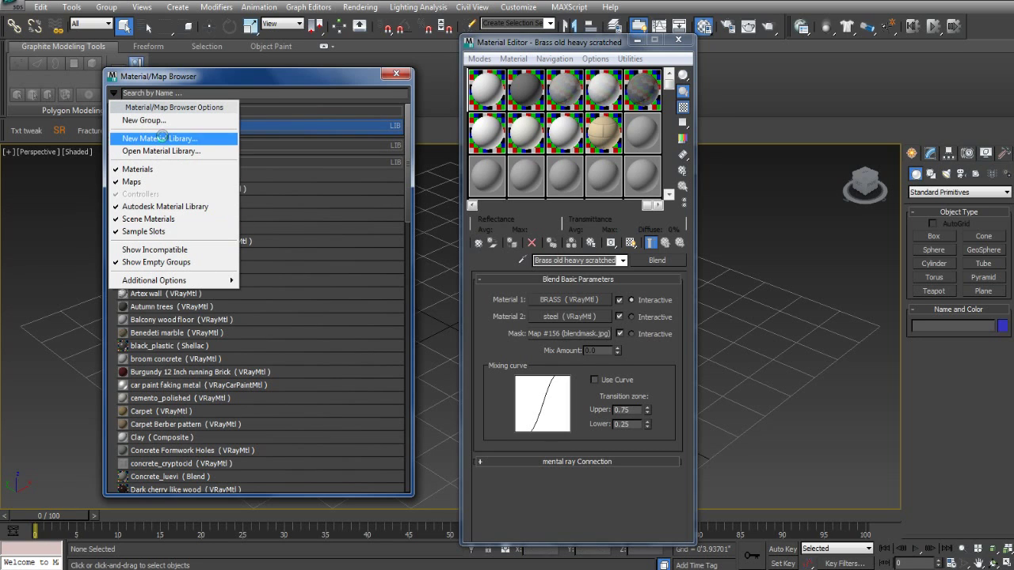
{"action": "left_click", "coordinate": [163, 138]}
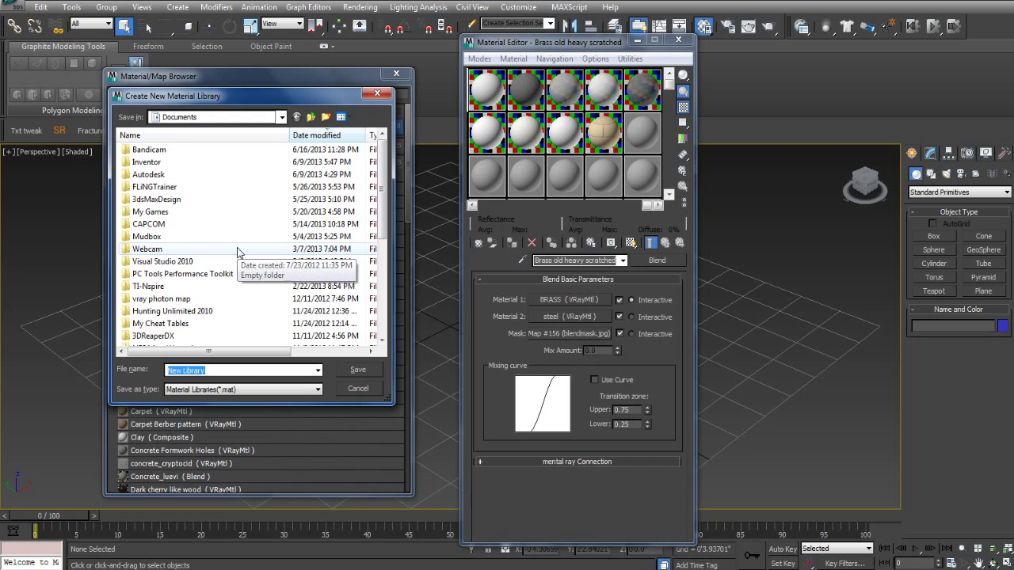
{"action": "scroll", "coordinate": [373, 198], "scroll_direction": "down", "scroll_amount": 5}
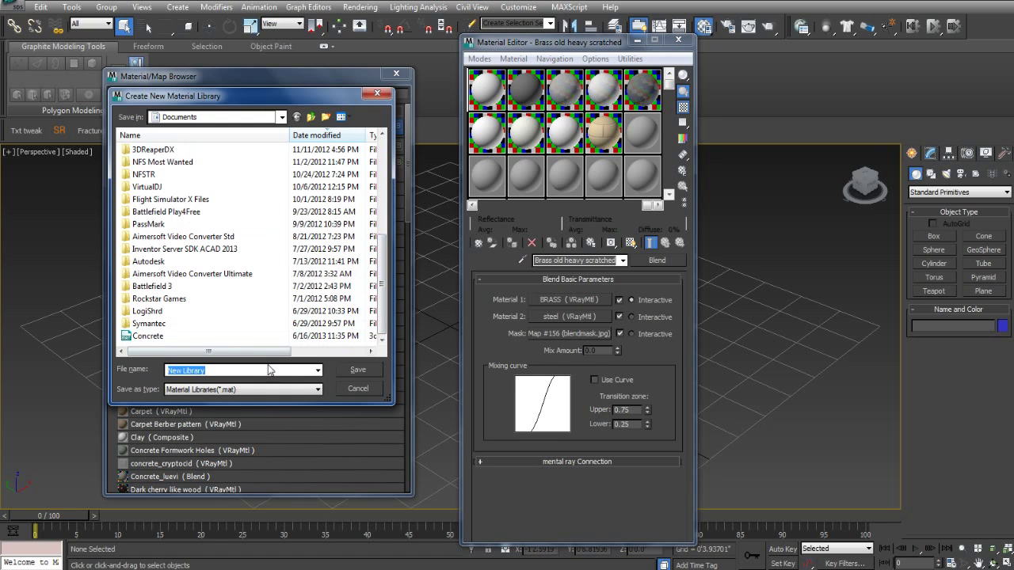
{"action": "type", "text": "Wood"}
{"action": "left_click", "coordinate": [367, 368]}
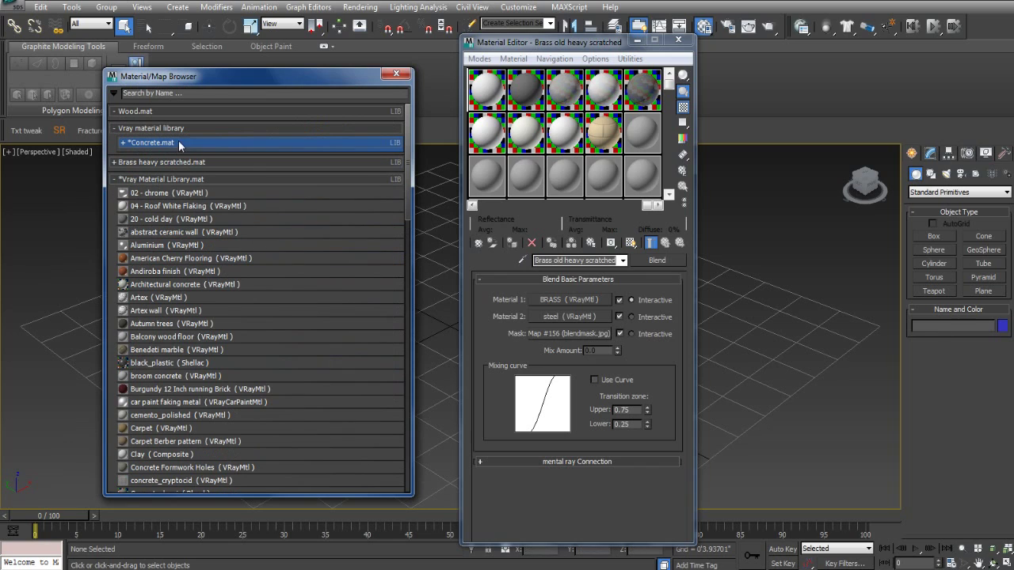
Step: Copy the Andiroba finish and Dark cherry like wood materials from Vray Material Library.mat into the Wood.mat library
{"action": "left_click", "coordinate": [167, 258]}
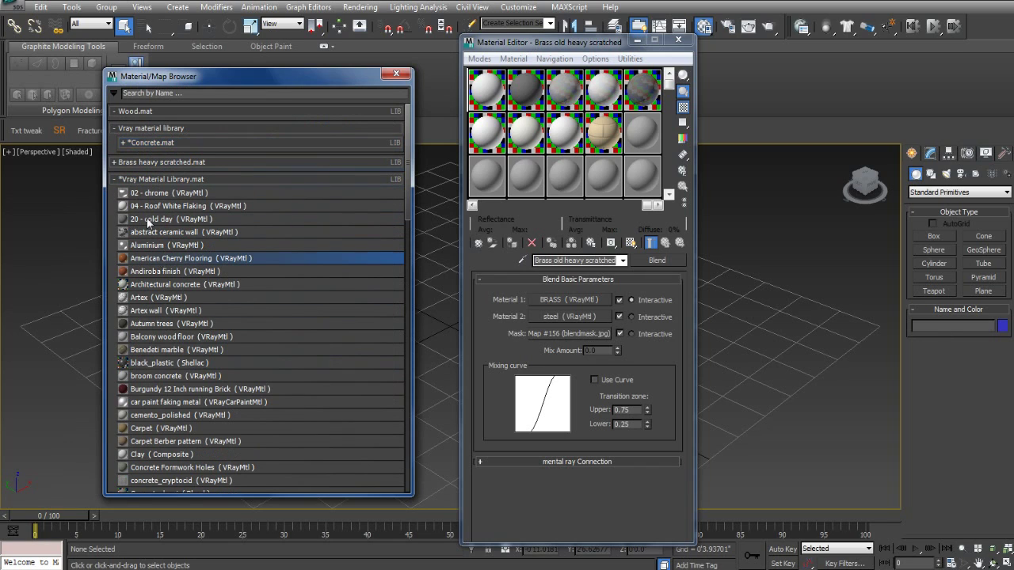
{"action": "left_click_drag", "start_coordinate": [168, 271], "coordinate": [142, 115]}
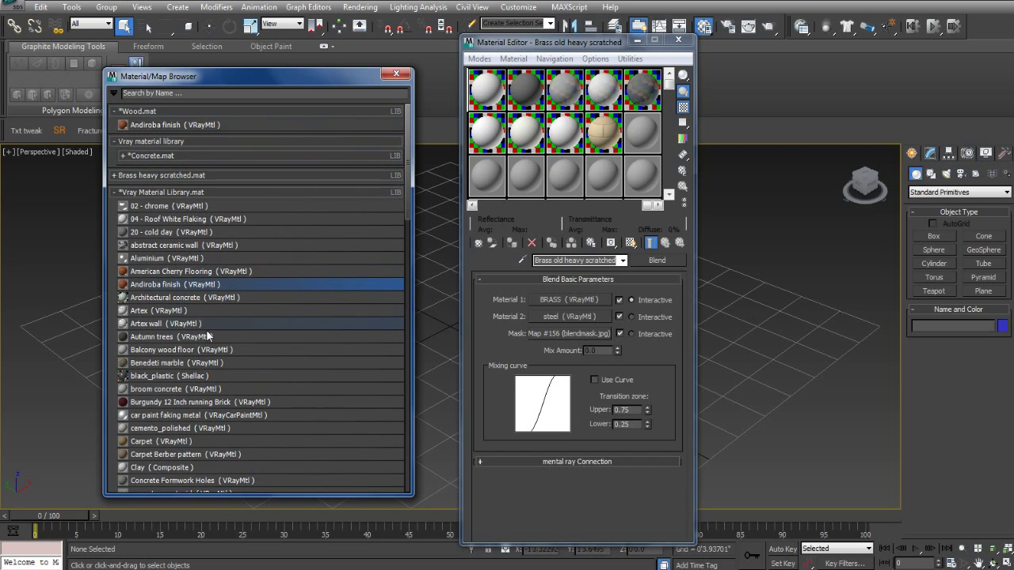
{"action": "scroll", "coordinate": [205, 333], "scroll_direction": "down", "scroll_amount": 2}
{"action": "scroll", "coordinate": [151, 332], "scroll_direction": "down", "scroll_amount": 2}
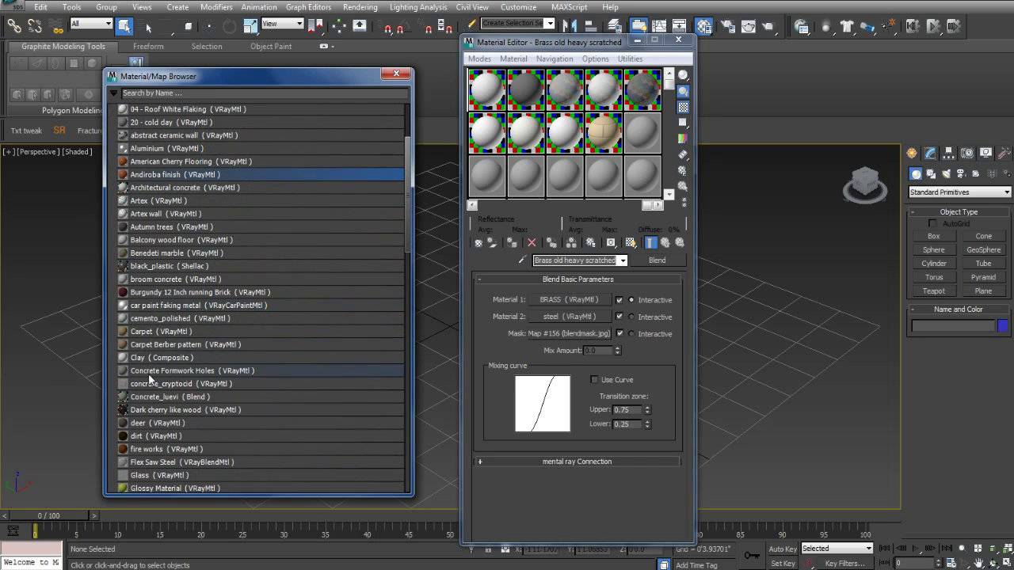
{"action": "left_click", "coordinate": [158, 409]}
{"action": "mouse_move", "coordinate": [178, 145]}
{"action": "left_mouse_down"}
{"action": "mouse_move", "coordinate": [188, 111]}
{"action": "mouse_move", "coordinate": [175, 135]}
{"action": "left_mouse_up"}
Step: Copy the Karelian birch material into Wood.mat and move that library into the Vray material library group
{"action": "scroll", "coordinate": [218, 216], "scroll_direction": "down", "scroll_amount": 6}
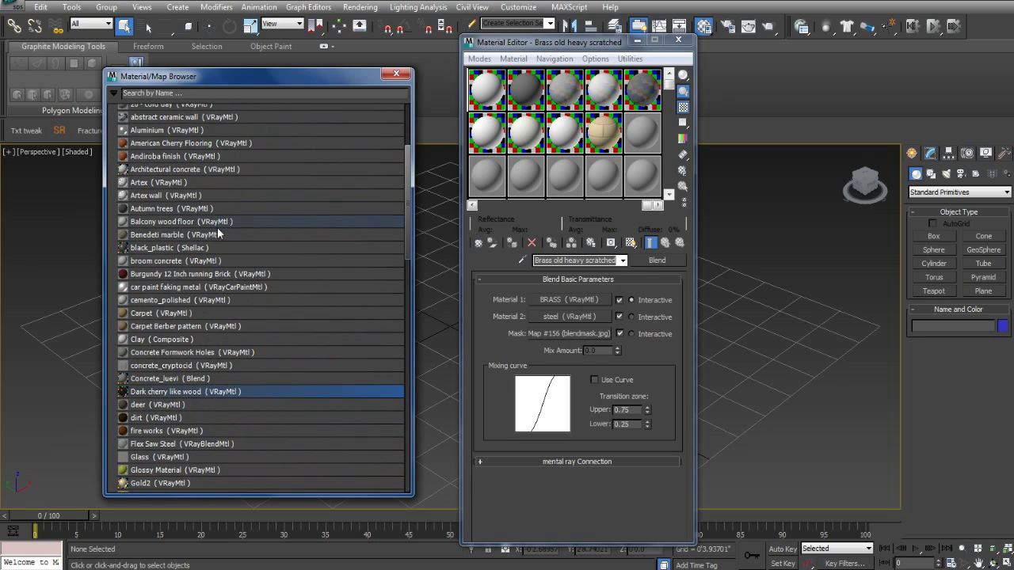
{"action": "scroll", "coordinate": [162, 427], "scroll_direction": "down", "scroll_amount": 3}
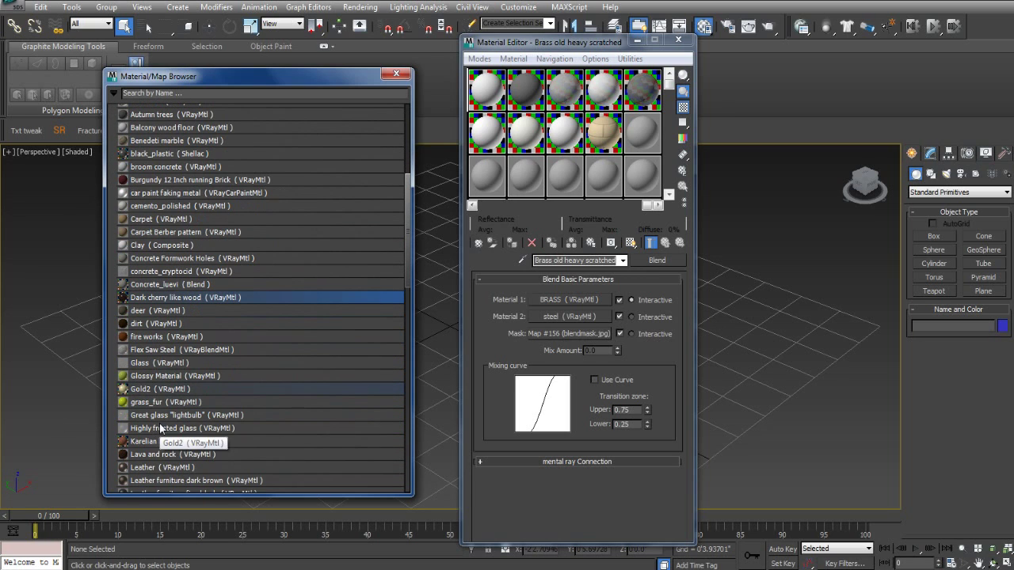
{"action": "left_click", "coordinate": [158, 441]}
{"action": "left_click_drag", "start_coordinate": [170, 143], "coordinate": [179, 172]}
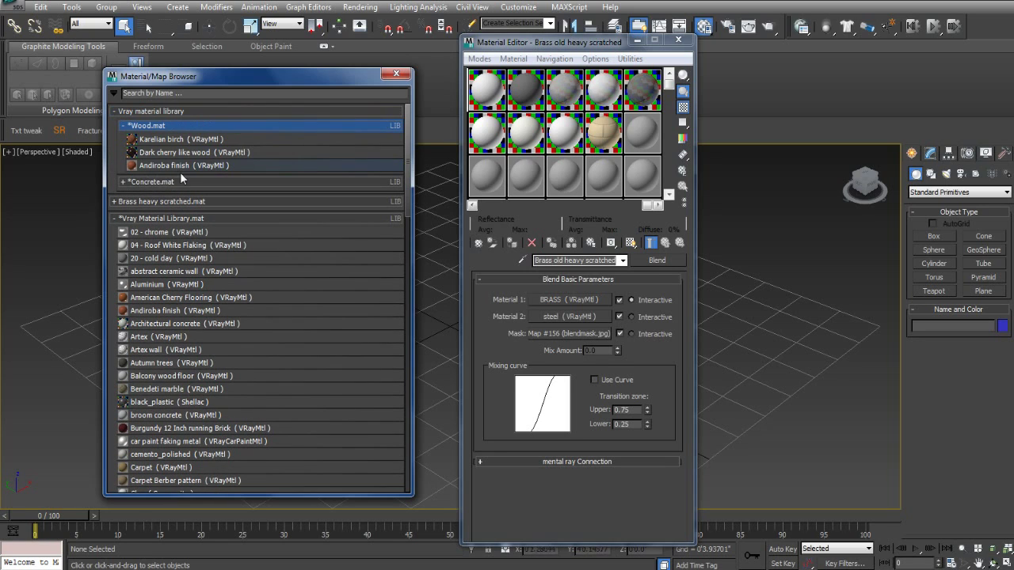
Step: Collapse the Wood.mat and Vray Material Library.mat libraries in the Material/Map Browser
{"action": "left_click", "coordinate": [123, 125]}
{"action": "left_click", "coordinate": [114, 178]}
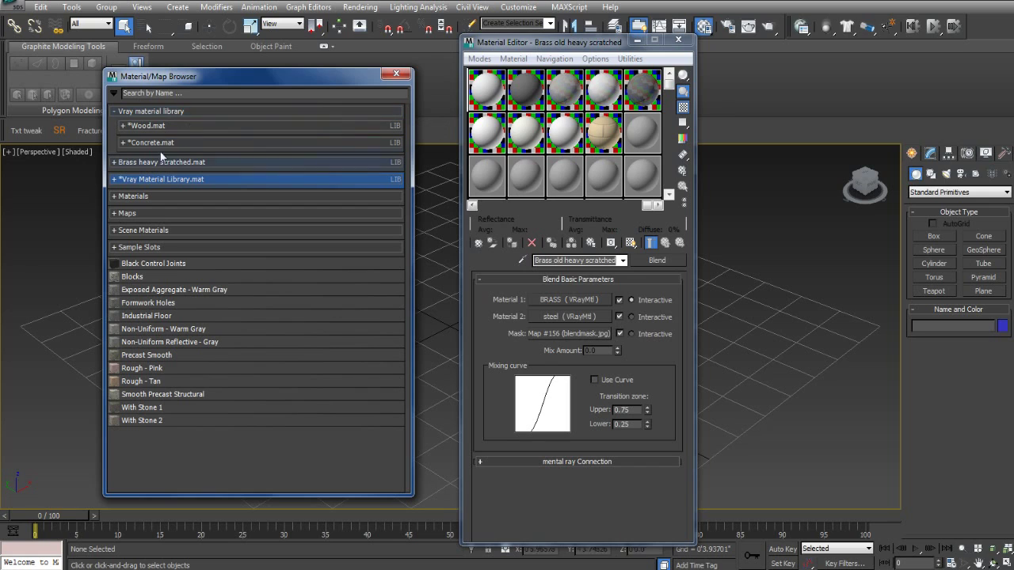
{"action": "left_click_drag", "start_coordinate": [190, 82], "coordinate": [178, 79]}
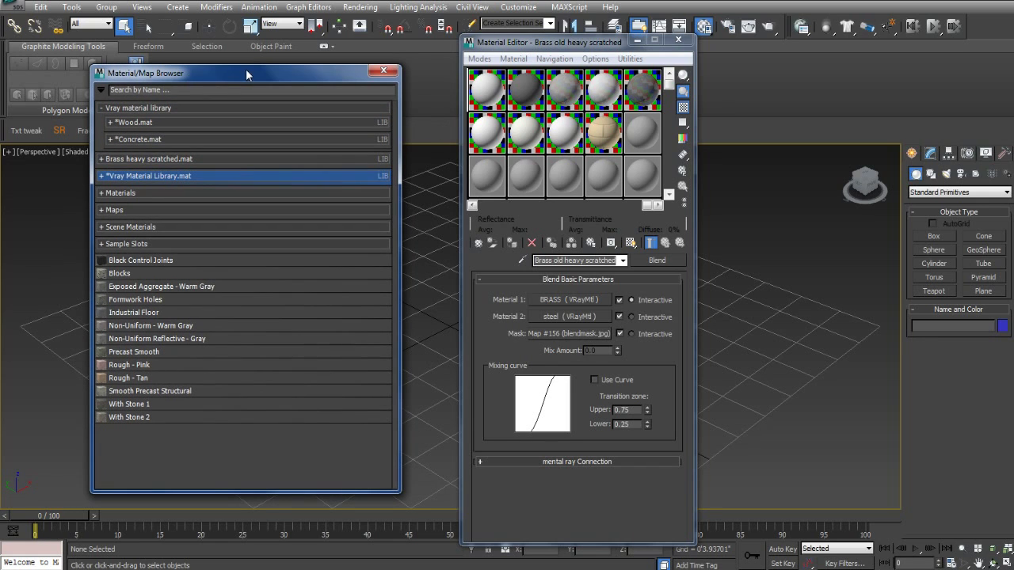
Step: Review the materials stored in Vray Material Library.mat, Wood.mat and Concrete.mat, leaving each library collapsed
{"action": "left_click", "coordinate": [105, 178]}
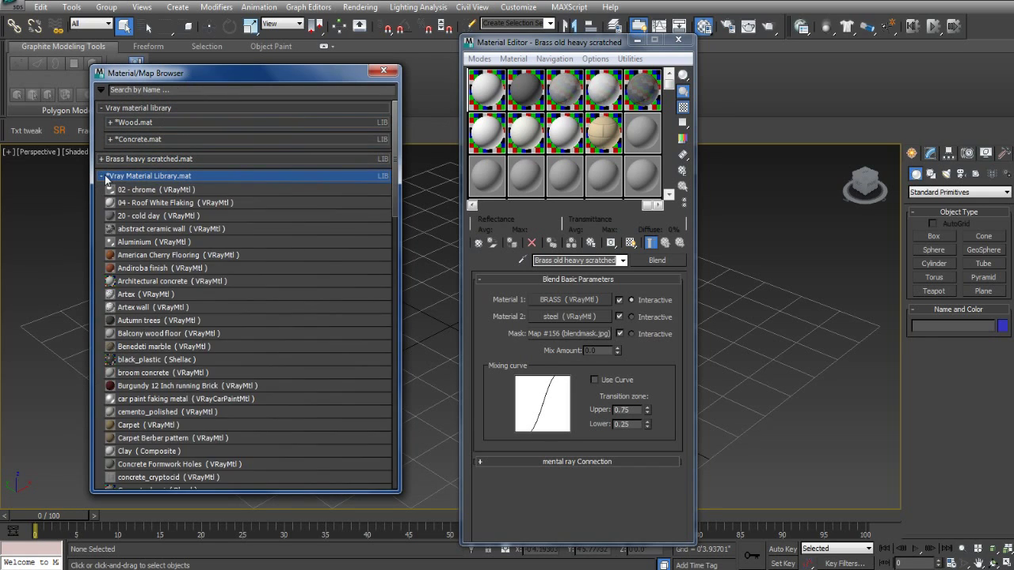
{"action": "scroll", "coordinate": [160, 255], "scroll_direction": "down", "scroll_amount": 15}
{"action": "scroll", "coordinate": [161, 255], "scroll_direction": "up", "scroll_amount": 15}
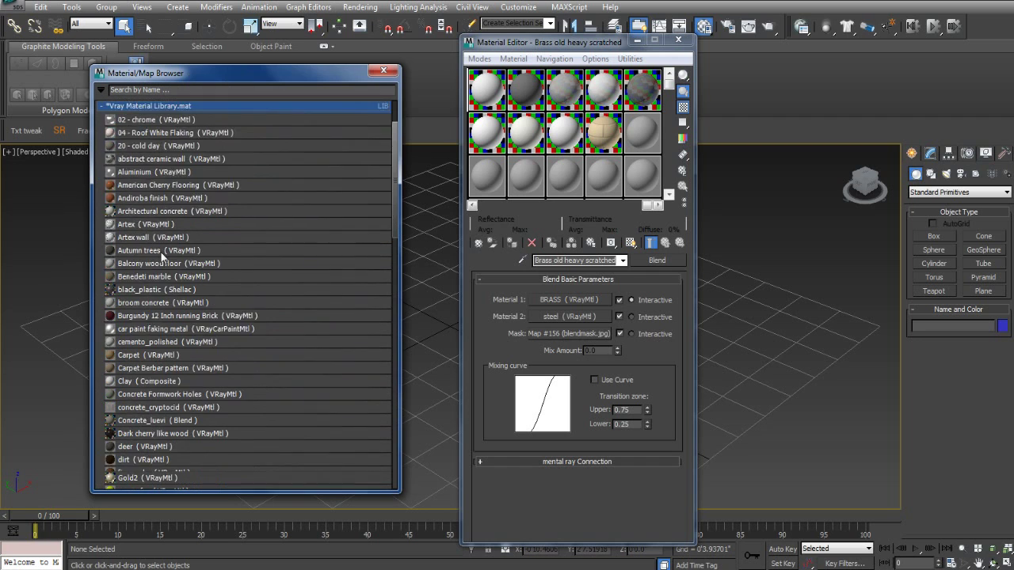
{"action": "left_click", "coordinate": [105, 176]}
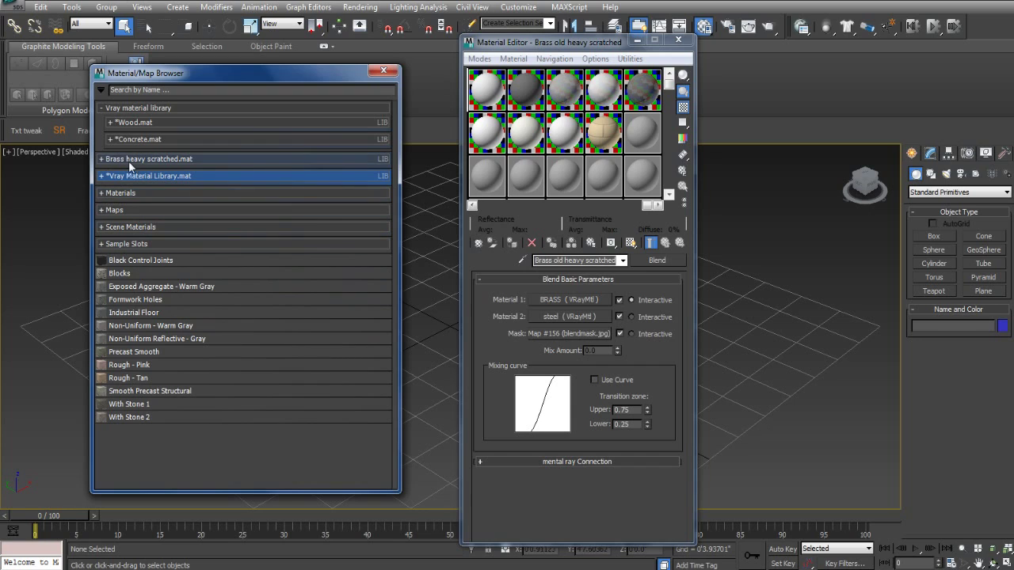
{"action": "left_click", "coordinate": [110, 122]}
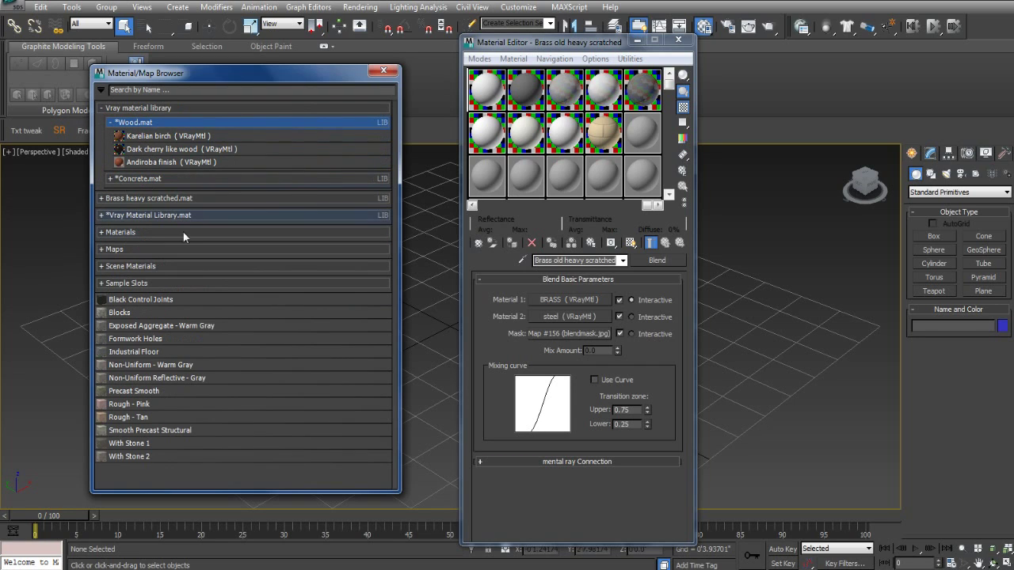
{"action": "left_click", "coordinate": [111, 123]}
{"action": "left_click", "coordinate": [112, 139]}
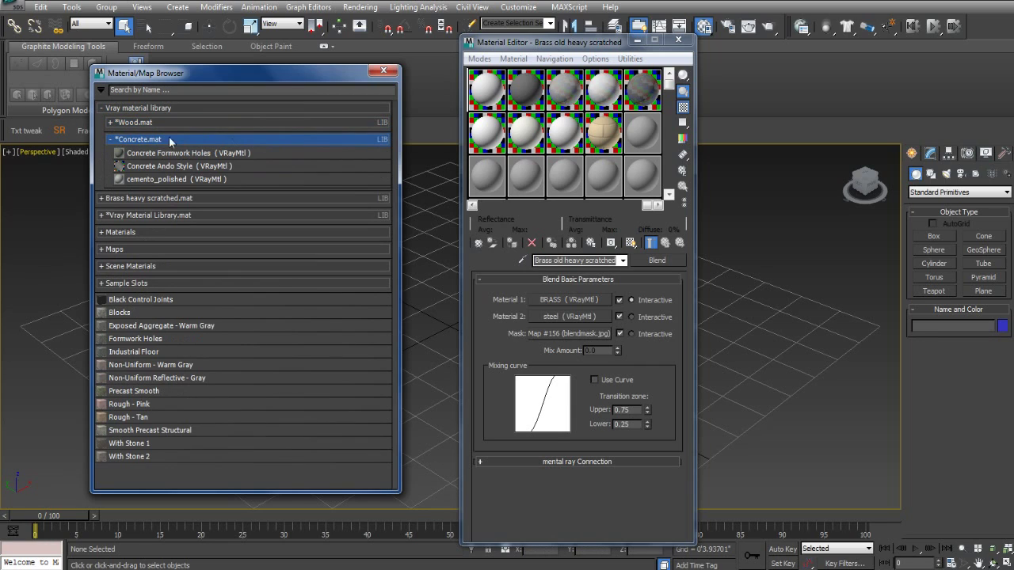
{"action": "left_click", "coordinate": [111, 140]}
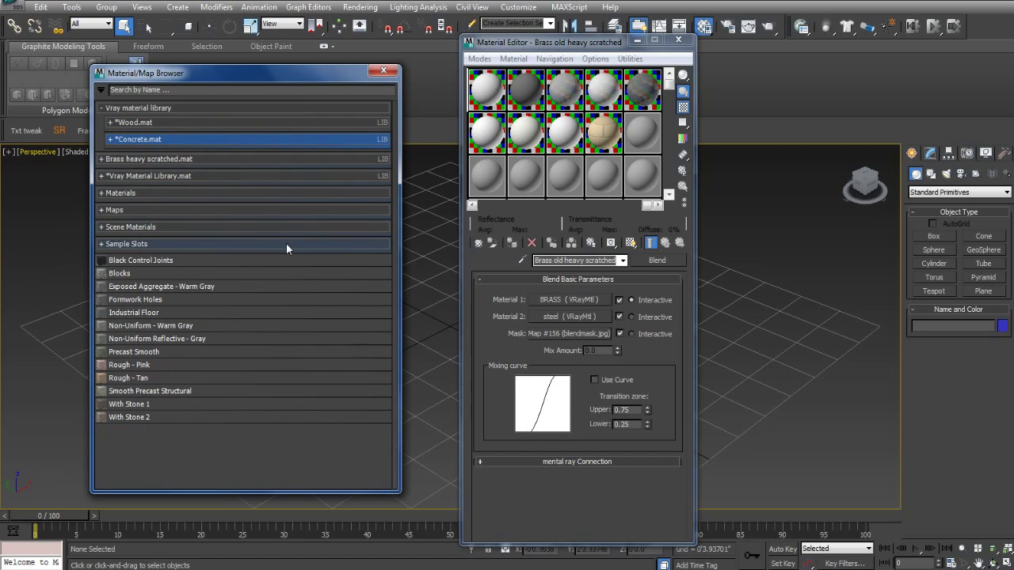